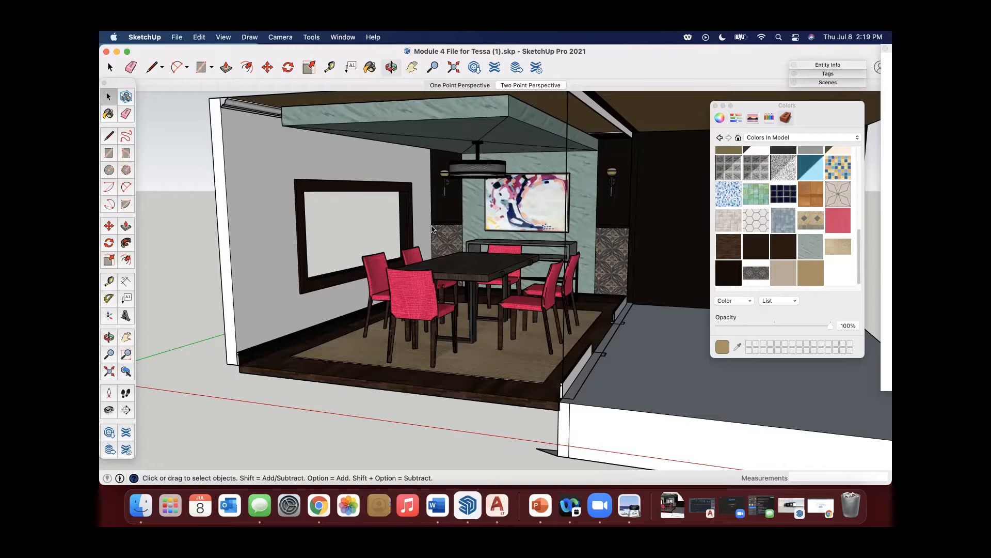
middle_click_drag(496, 300, 450, 201)
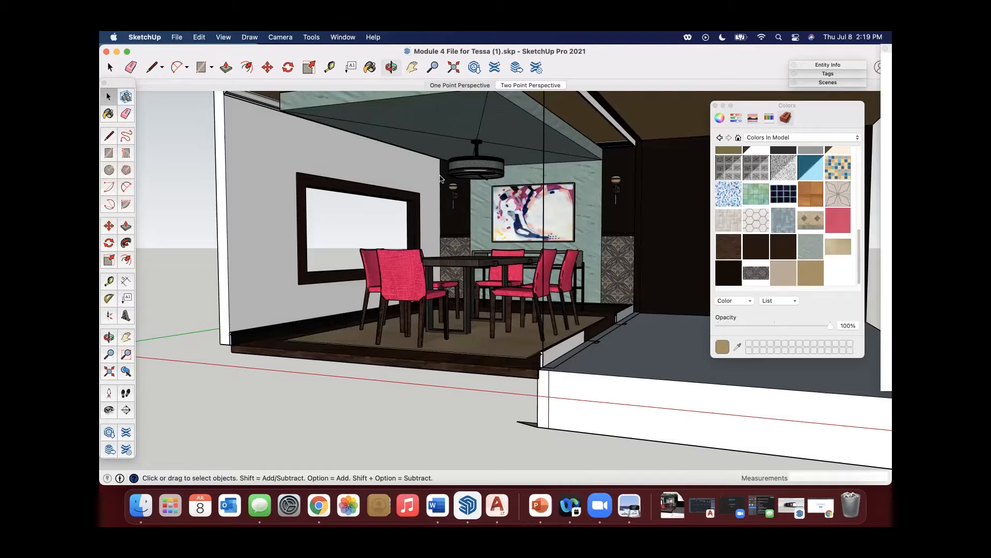
middle_click_drag(500, 258, 493, 242)
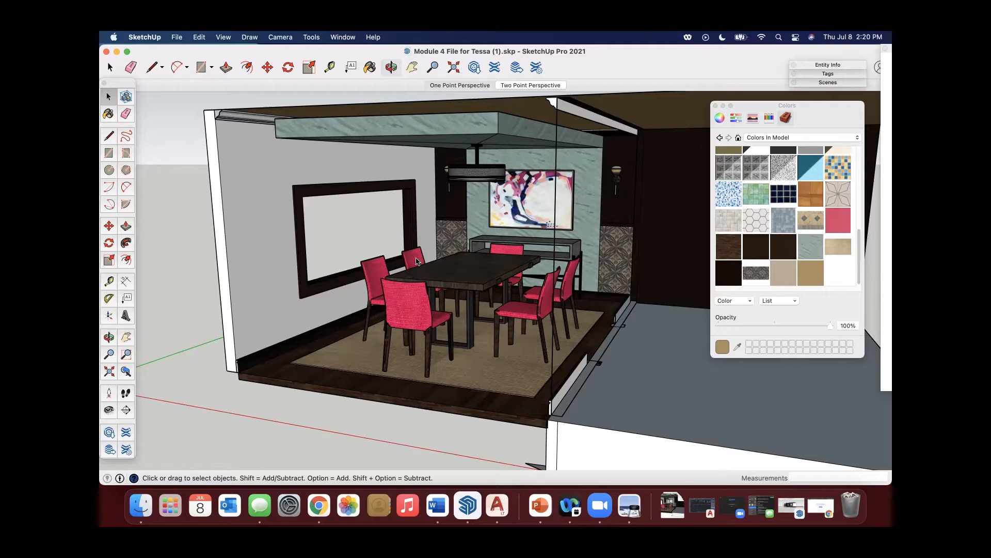
middle_click_drag(418, 260, 510, 247)
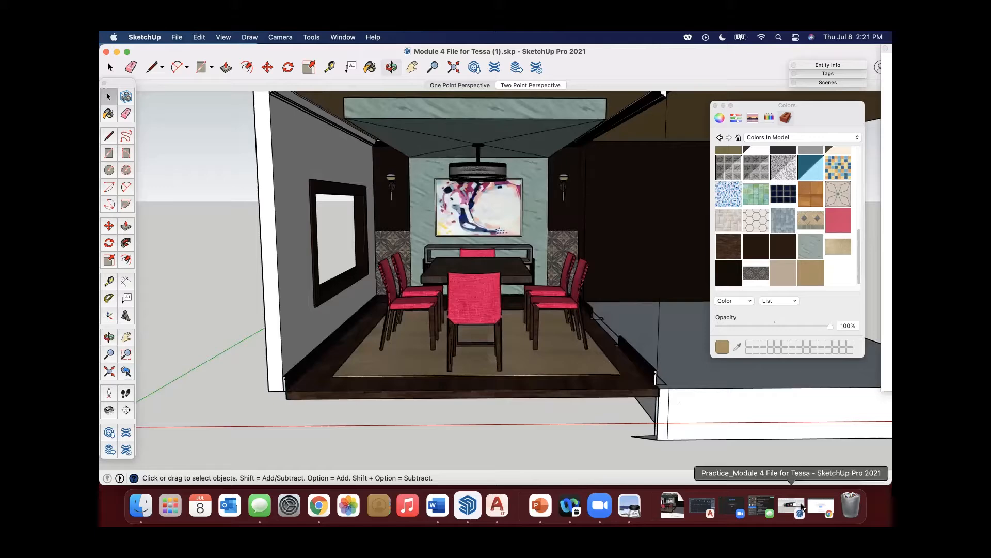
Switch to Chrome and review the 3D Warehouse search results for lamps, orchid and silhouette people.
left_click(825, 516)
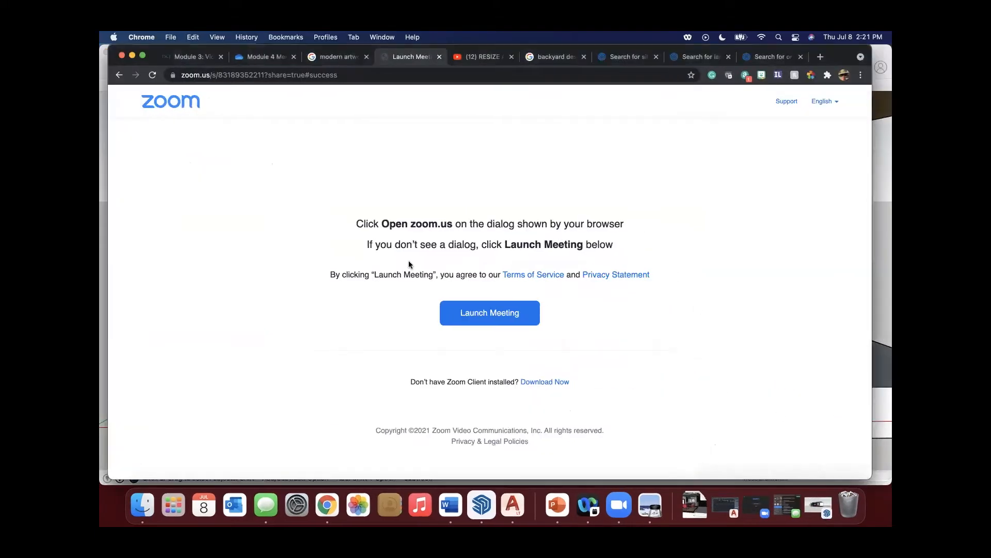
left_click(711, 63)
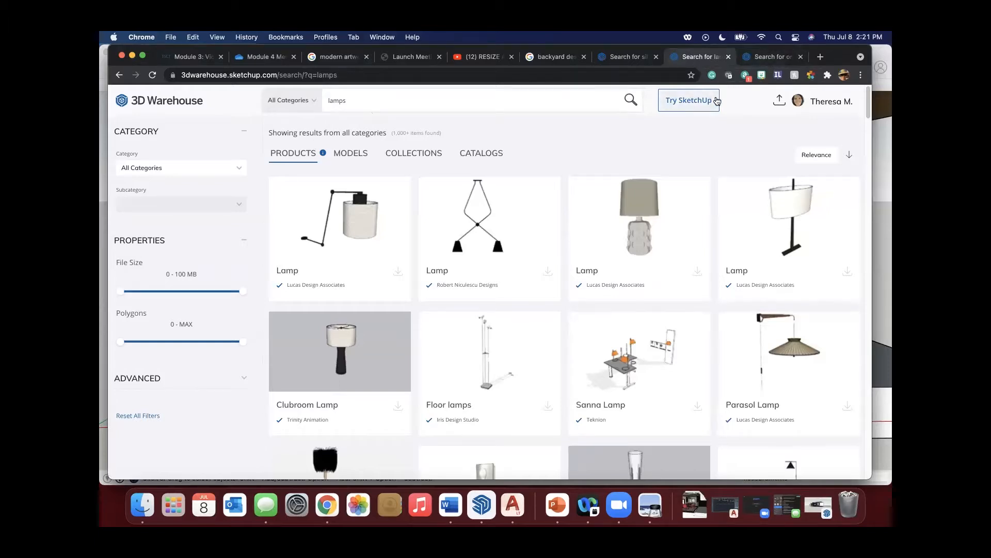
left_click(768, 59)
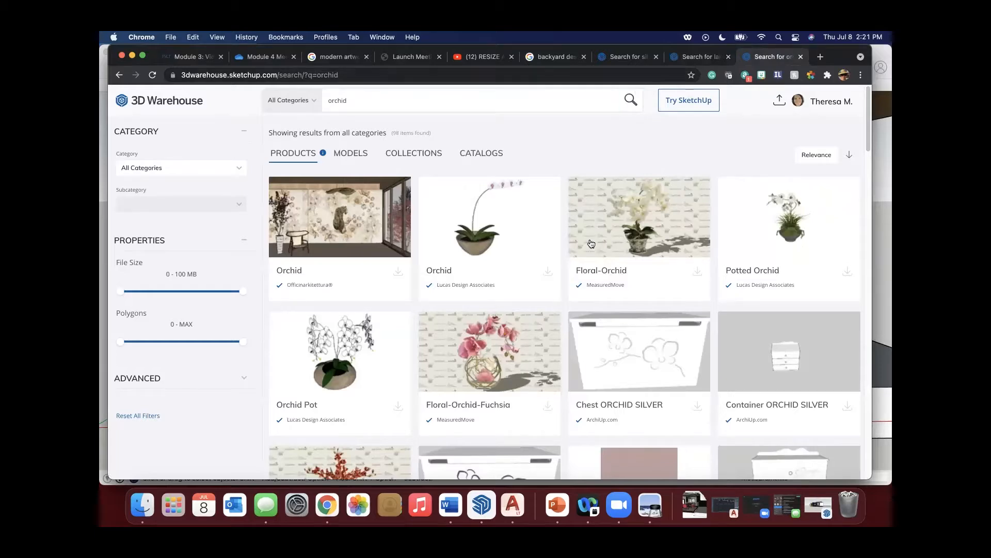
left_click(620, 60)
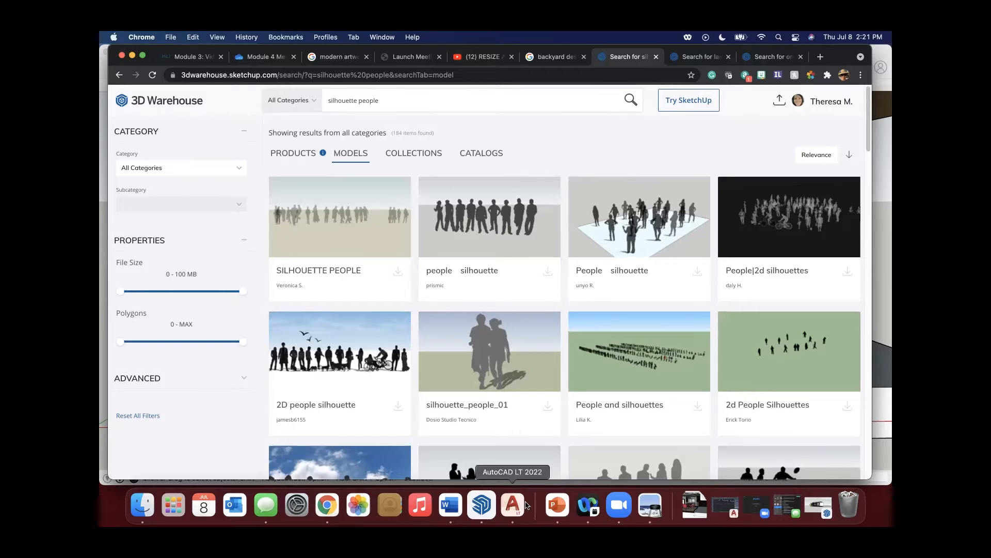
Return to SketchUp and look over the dining room model together with the standing scale figure.
left_click(481, 507)
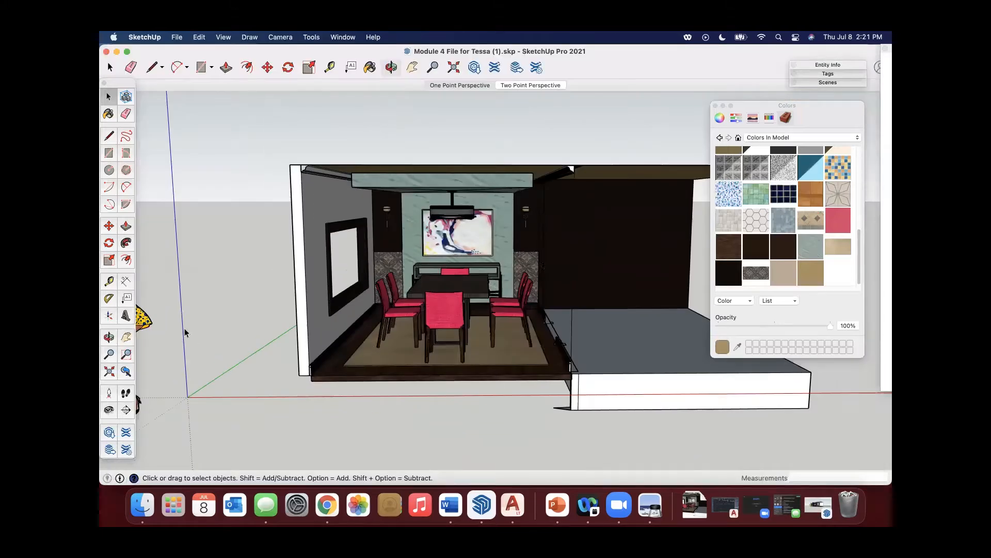
scroll(185, 332, "down", 4)
scroll(150, 344, "up", 3)
scroll(153, 345, "up", 2)
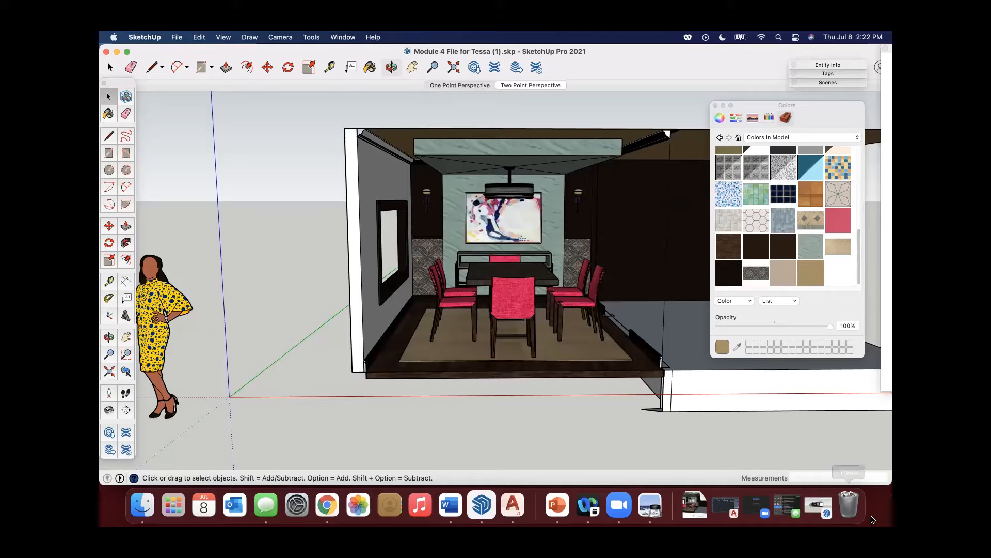
left_click(820, 505)
left_click(118, 51)
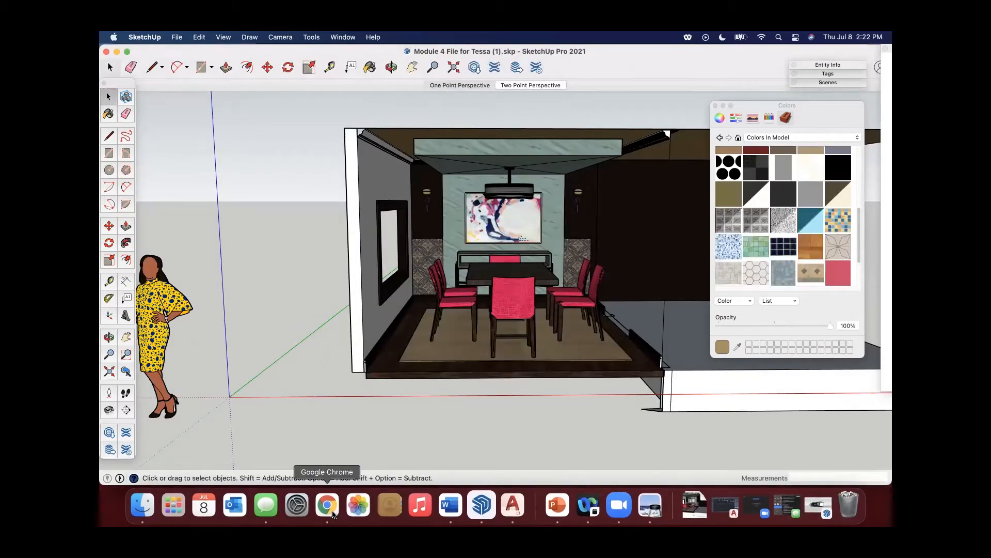
Switch to Chrome and browse the 3D Warehouse silhouette people results, comparing the product and model listings.
left_click(332, 511)
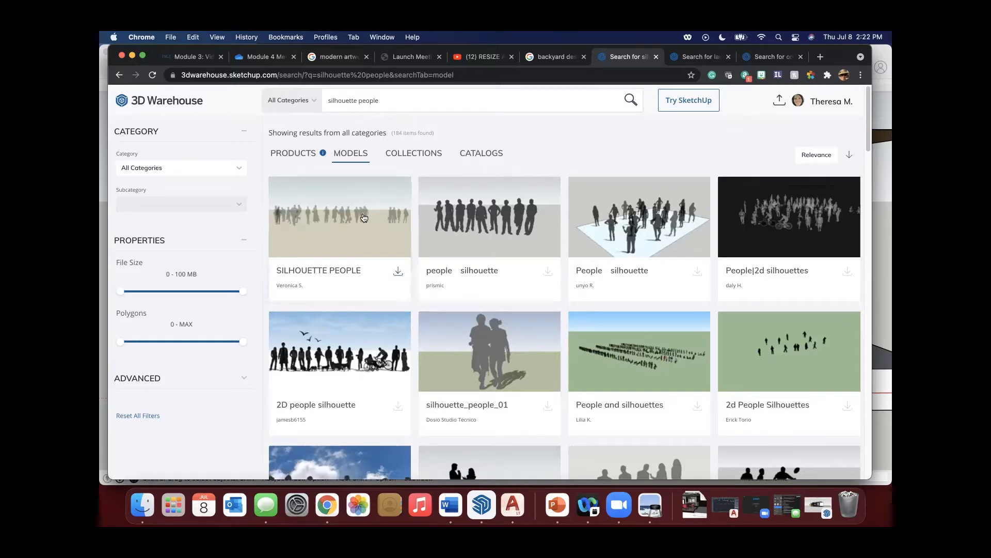
left_click(293, 154)
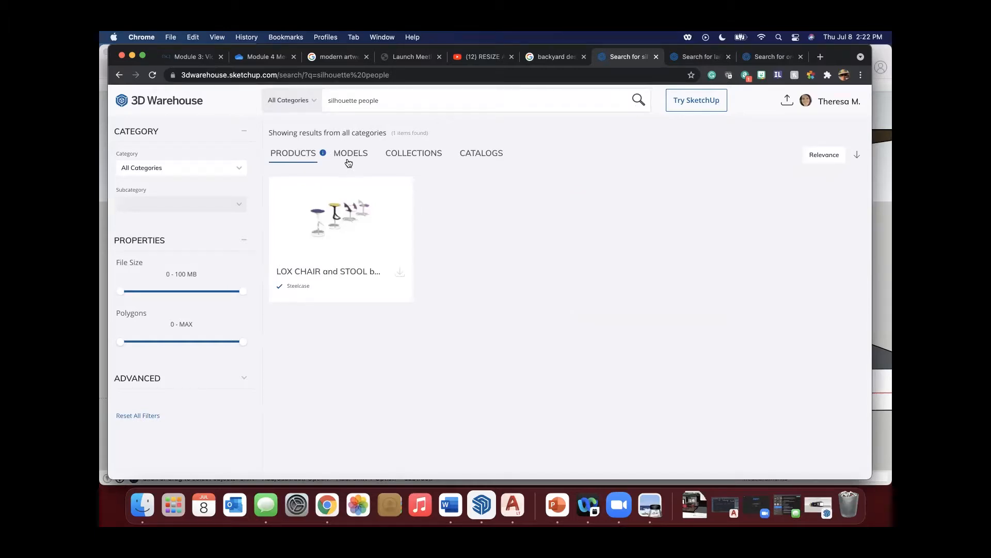
left_click(350, 161)
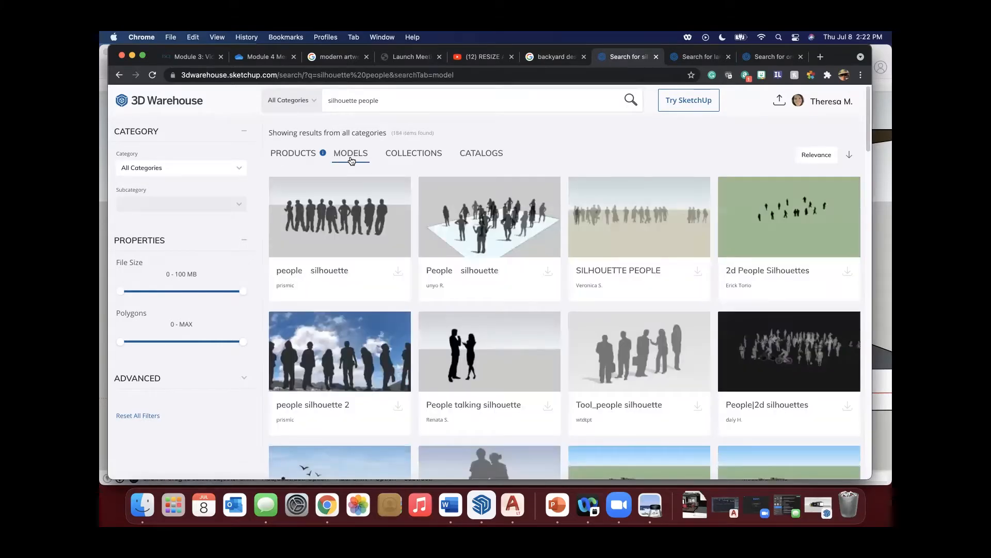
scroll(679, 319, "down", 10)
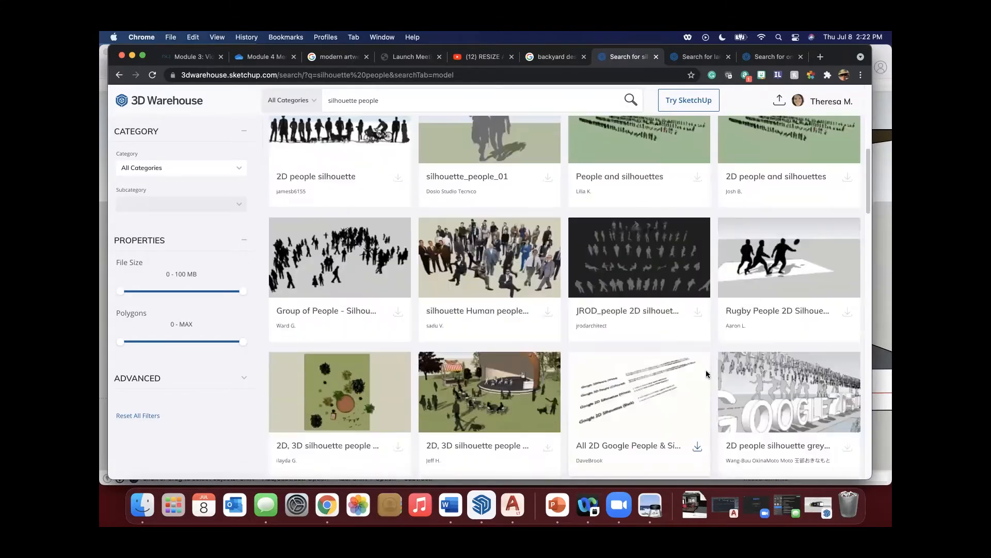
scroll(655, 332, "up", 7)
scroll(655, 332, "up", 4)
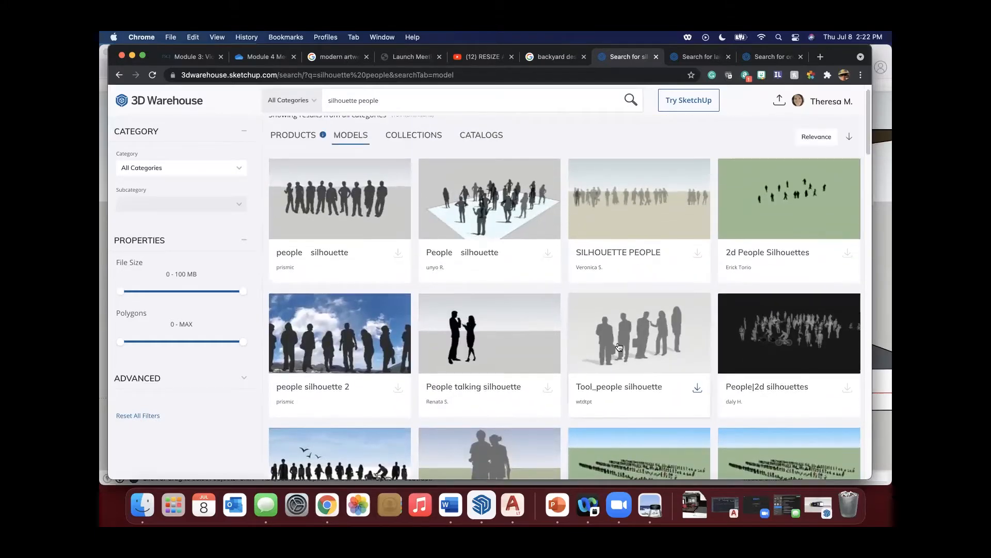
scroll(619, 347, "up", 1)
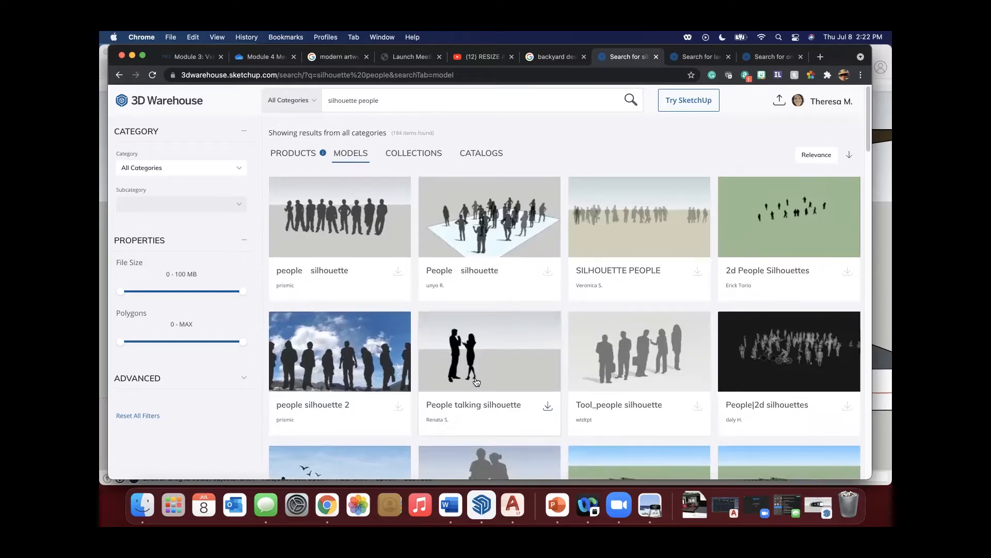
scroll(476, 382, "down", 5)
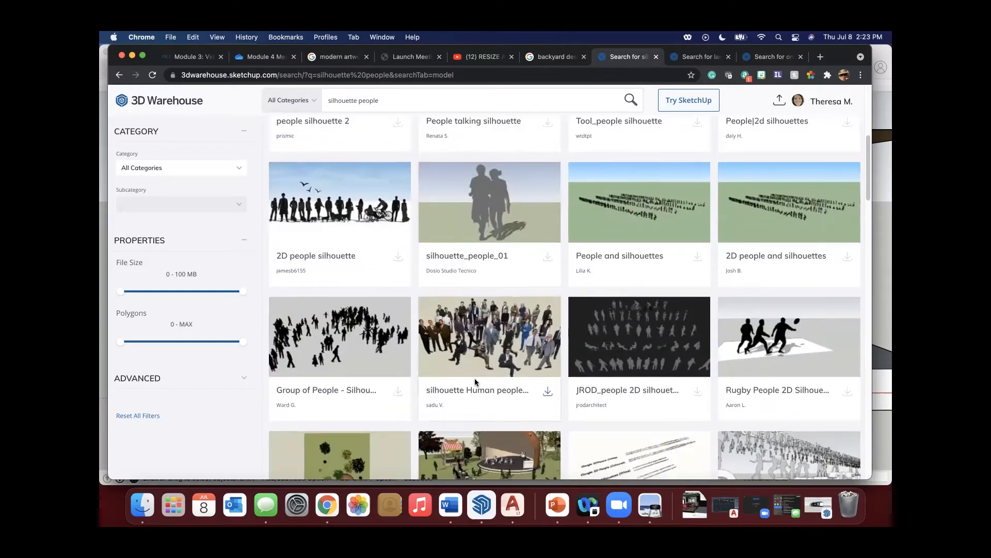
scroll(475, 381, "down", 2)
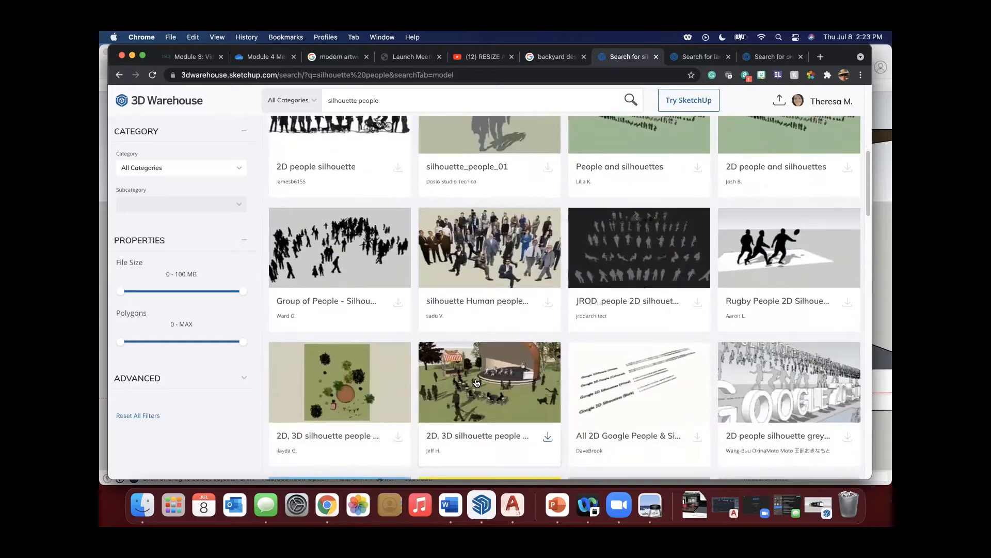
scroll(476, 382, "up", 8)
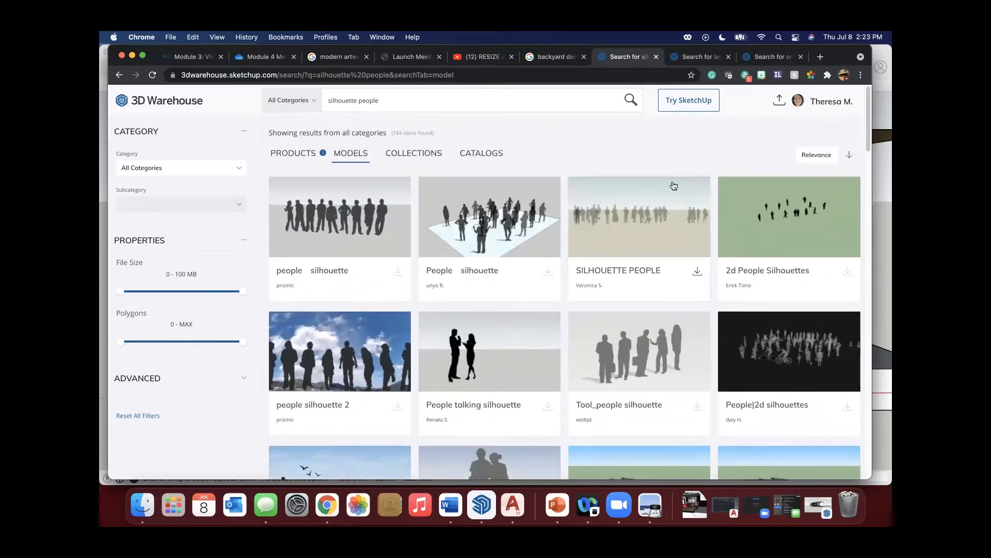
Download the SILHOUETTE PEOPLE model from 3D Warehouse as a SketchUp file and open it.
left_click(630, 214)
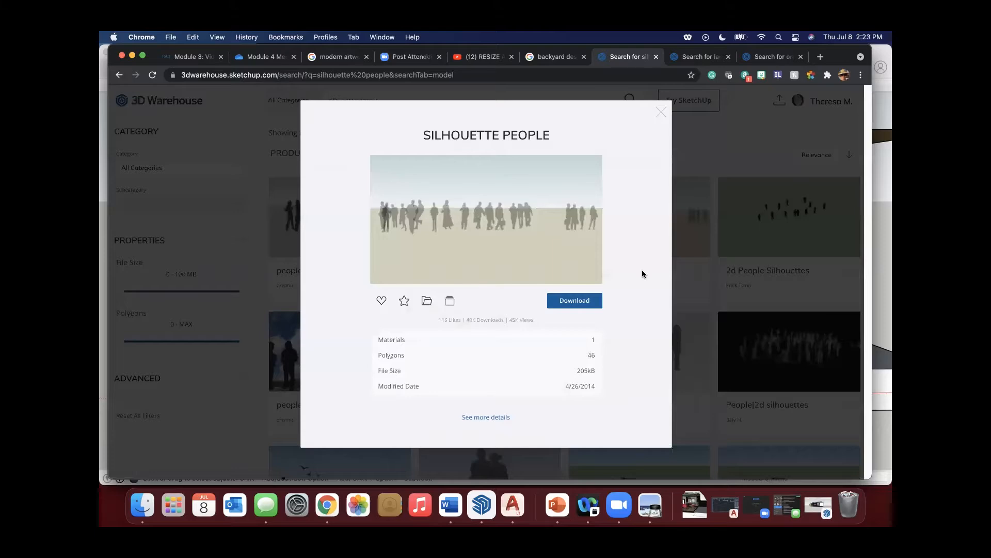
left_click(575, 302)
left_click(572, 318)
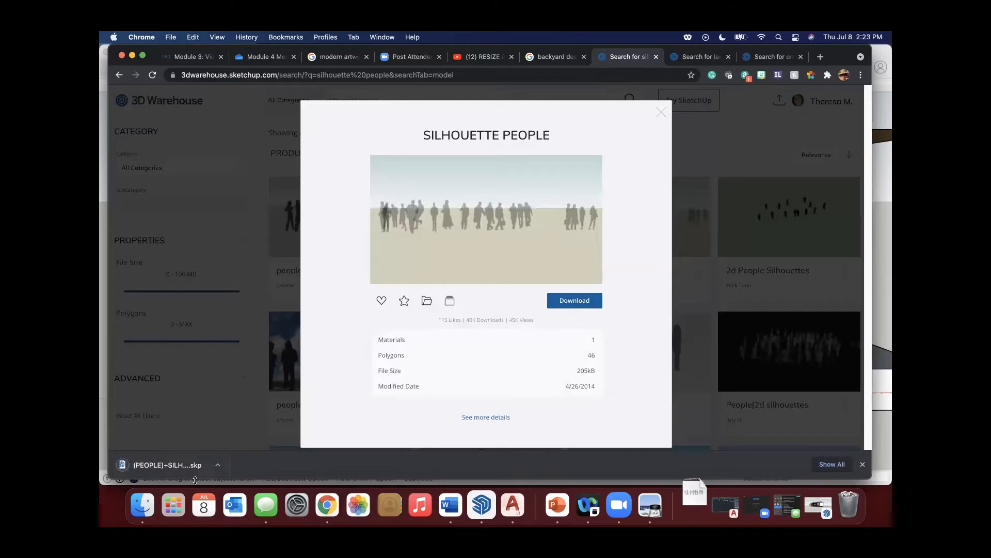
left_click(189, 478)
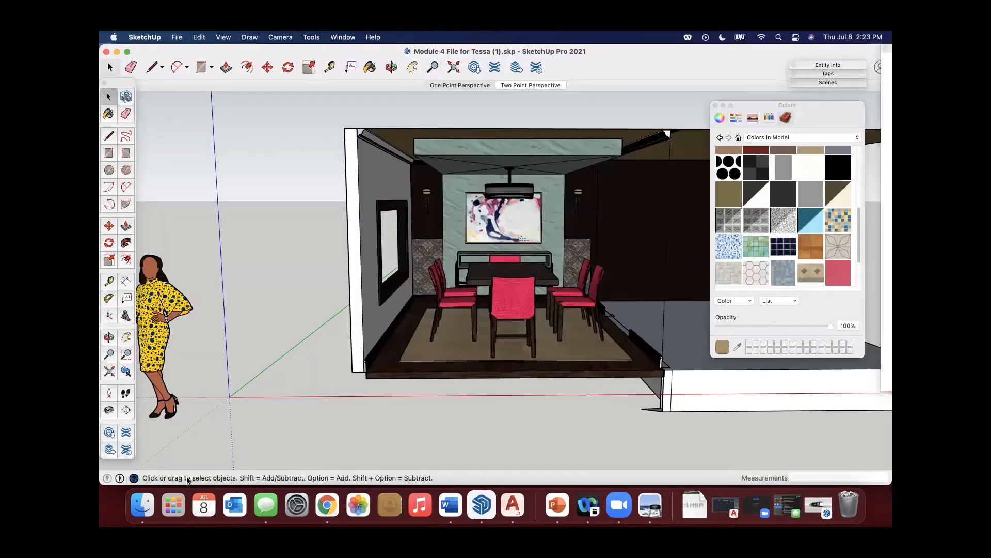
Examine the groups of standing and walking figures in the downloaded people silhouettes file.
middle_click_drag(401, 268, 371, 320)
scroll(241, 281, "up", 10)
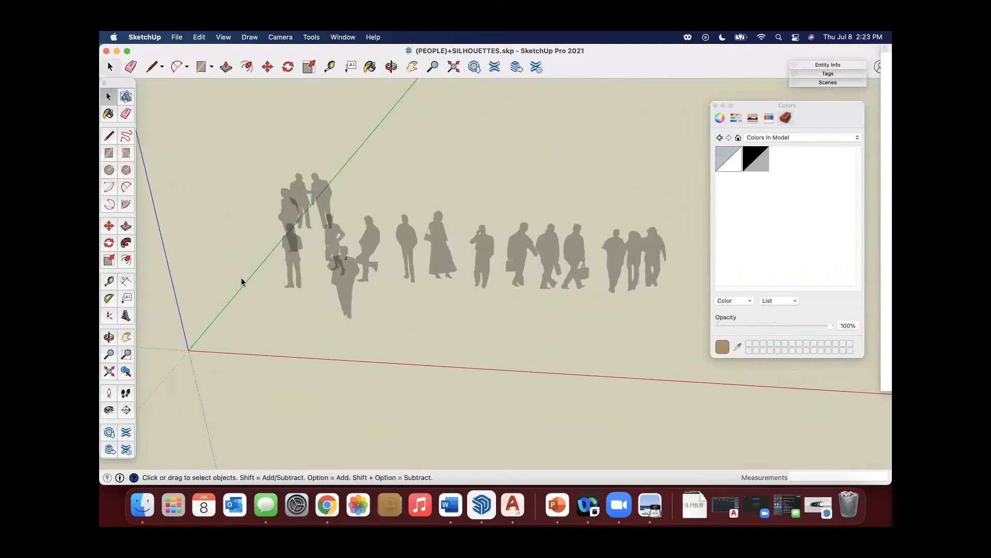
scroll(317, 162, "down", 10)
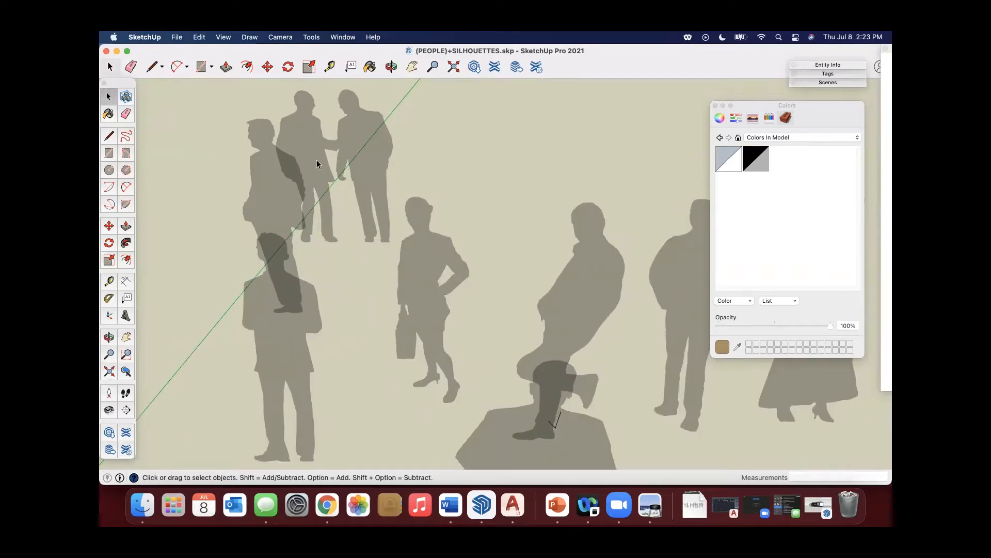
scroll(289, 201, "down", 5)
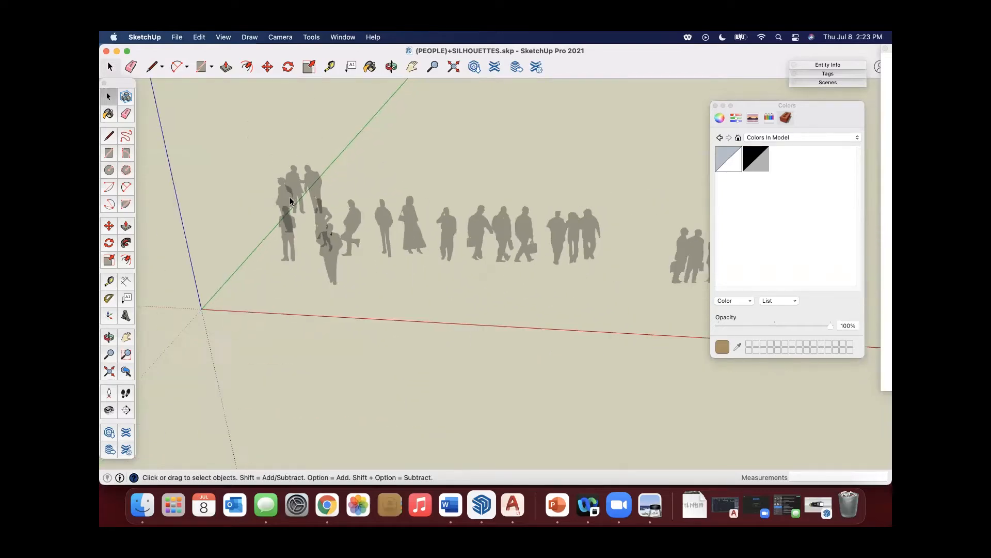
scroll(594, 206, "up", 10)
scroll(528, 151, "down", 6)
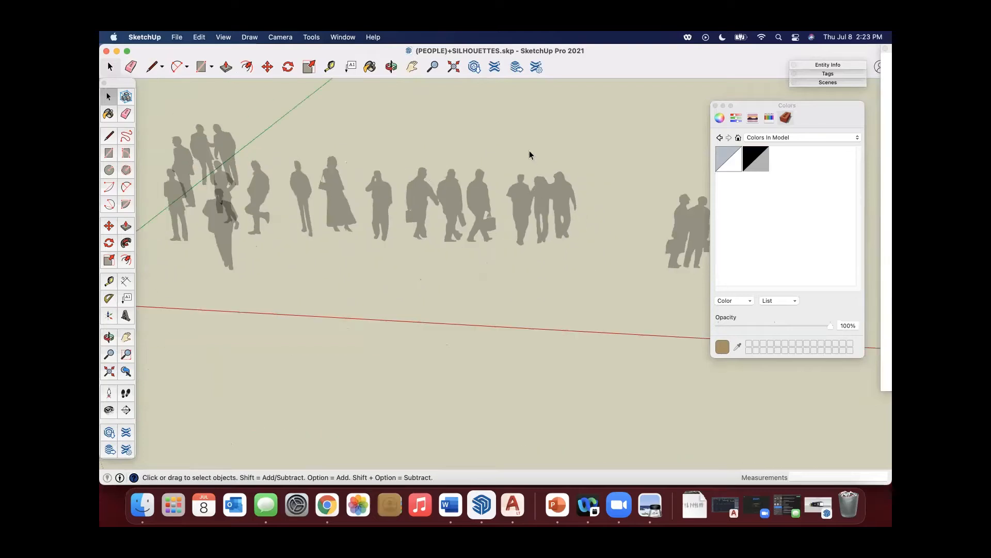
scroll(653, 224, "up", 10)
scroll(653, 227, "up", 2)
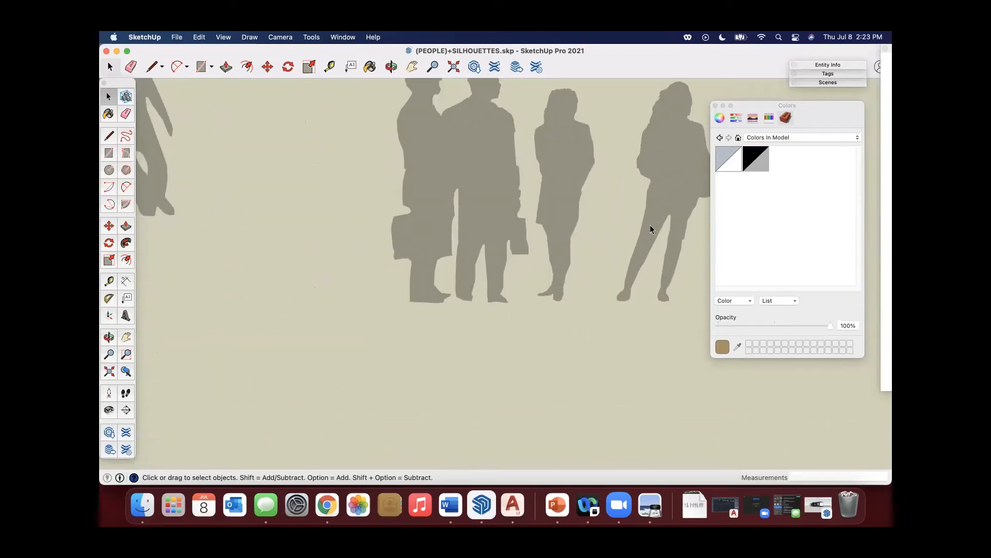
scroll(554, 215, "down", 10)
middle_click_drag(321, 229, 429, 243)
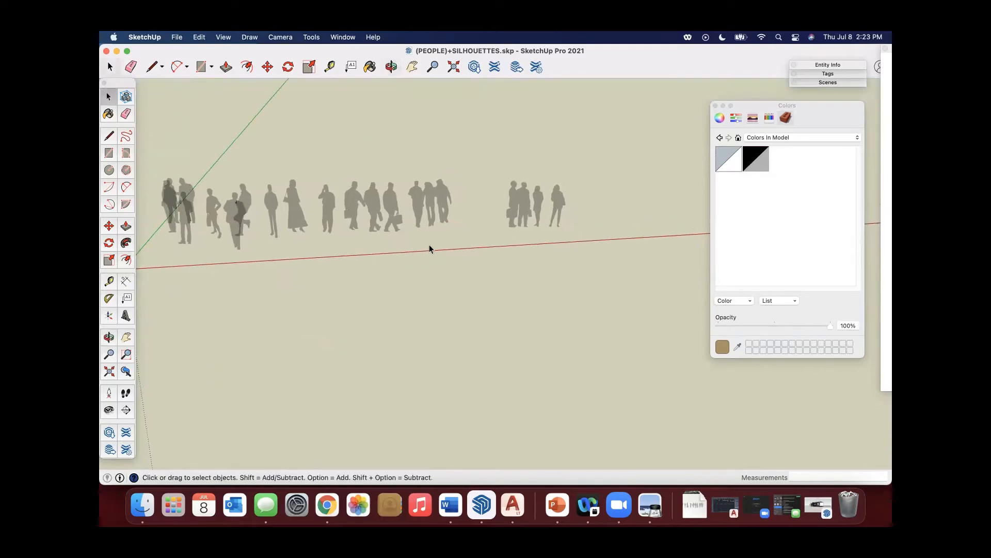
scroll(432, 240, "up", 5)
scroll(447, 195, "down", 4)
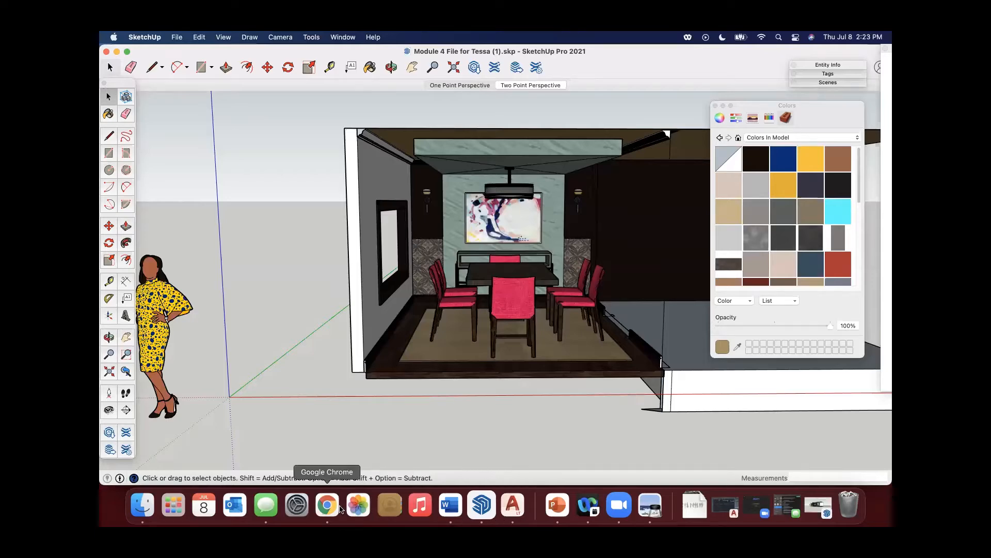
Switch to Chrome, close the SILHOUETTE PEOPLE model preview and browse further through the 3D Warehouse silhouette people results.
left_click(327, 509)
left_click(661, 112)
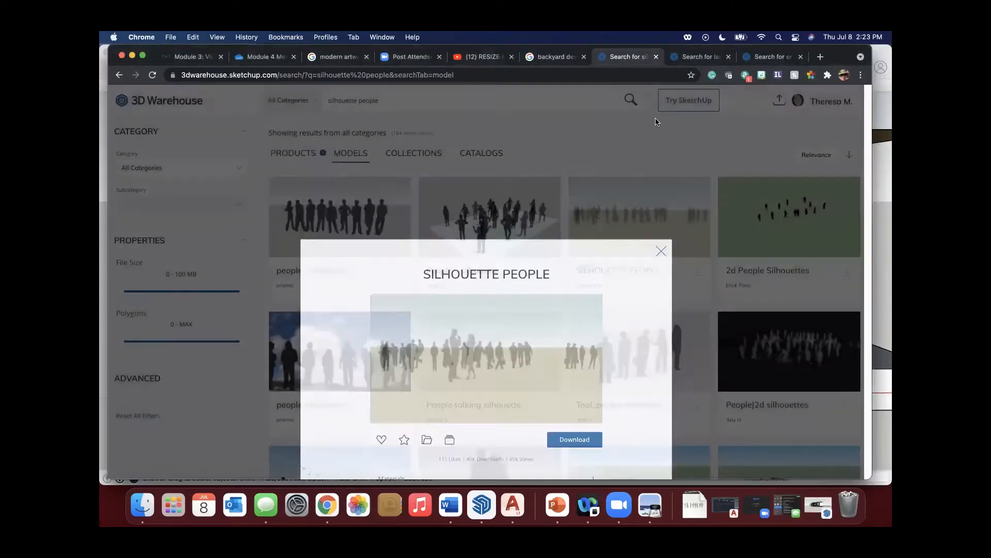
scroll(550, 257, "down", 3)
scroll(550, 262, "down", 10)
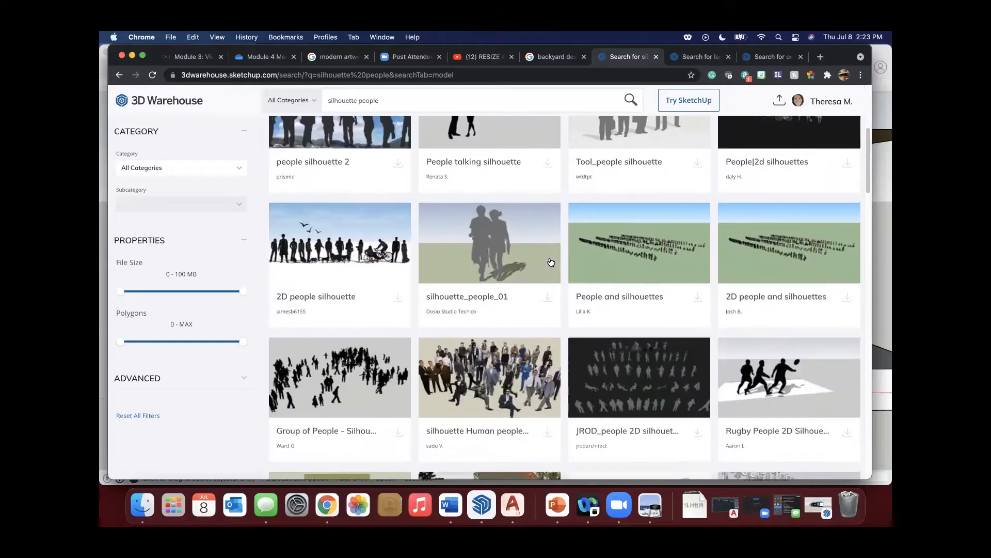
scroll(550, 261, "down", 5)
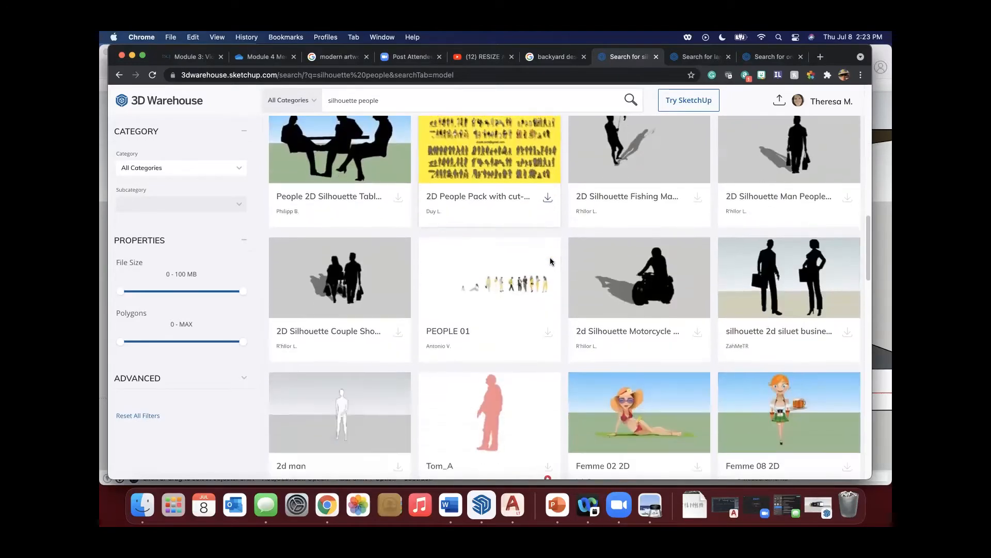
scroll(550, 262, "down", 6)
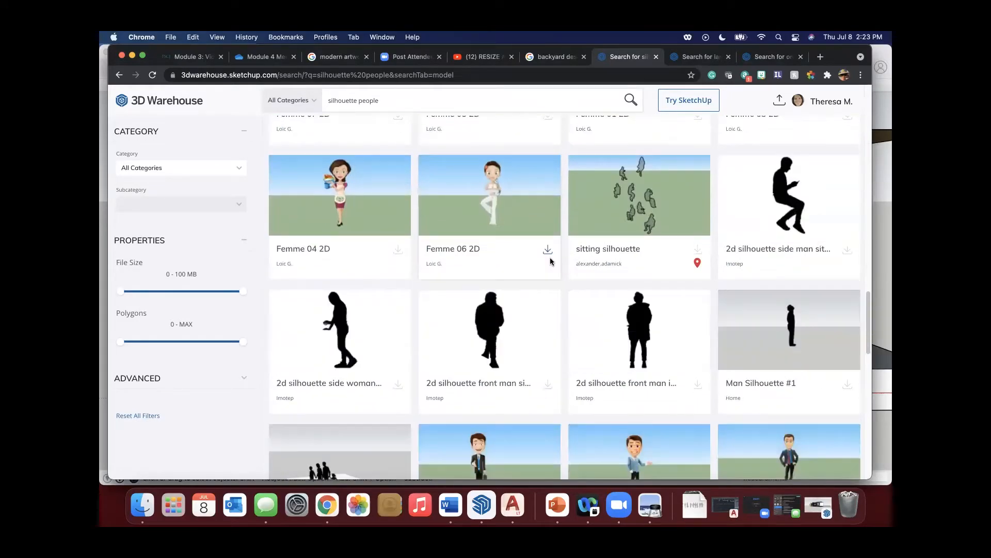
scroll(503, 229, "down", 7)
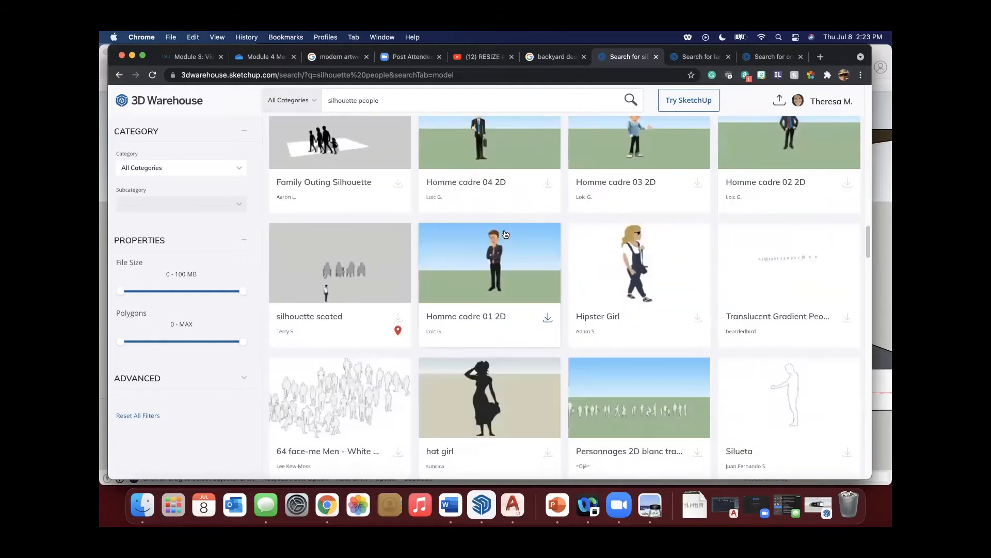
scroll(505, 235, "down", 1)
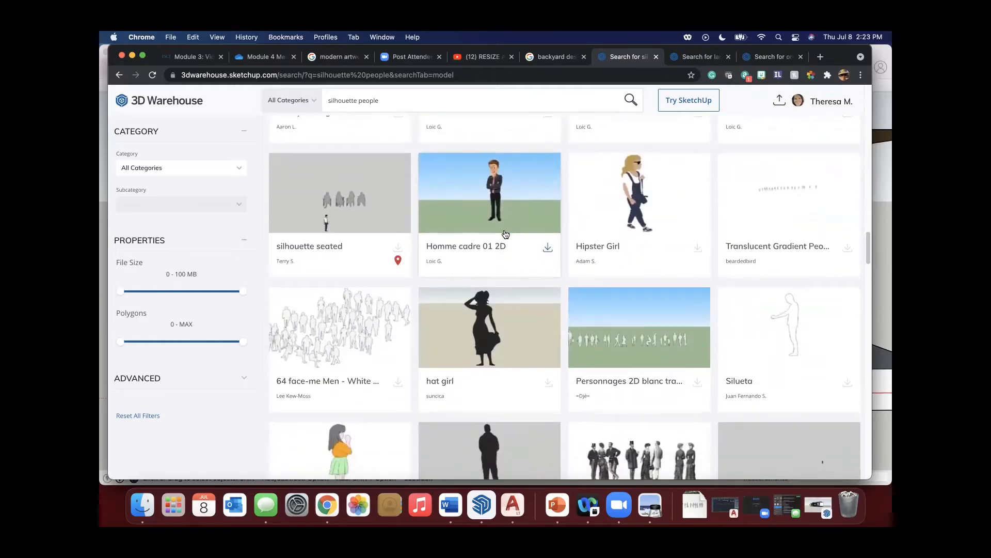
scroll(505, 235, "down", 4)
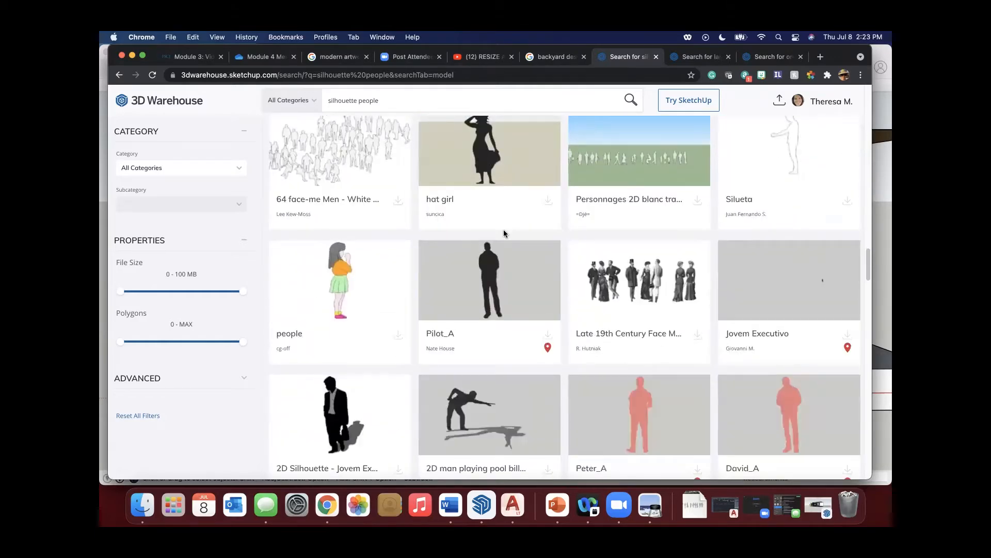
Download the Personnages 2D blanc transparents model from 3D Warehouse as a SketchUp 2021 Model and open the file.
left_click(614, 173)
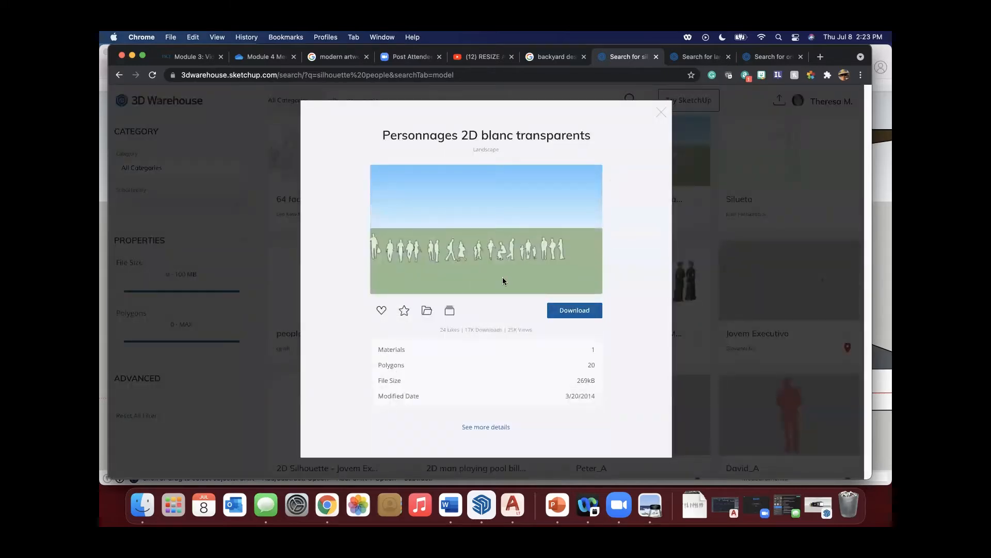
left_click(563, 312)
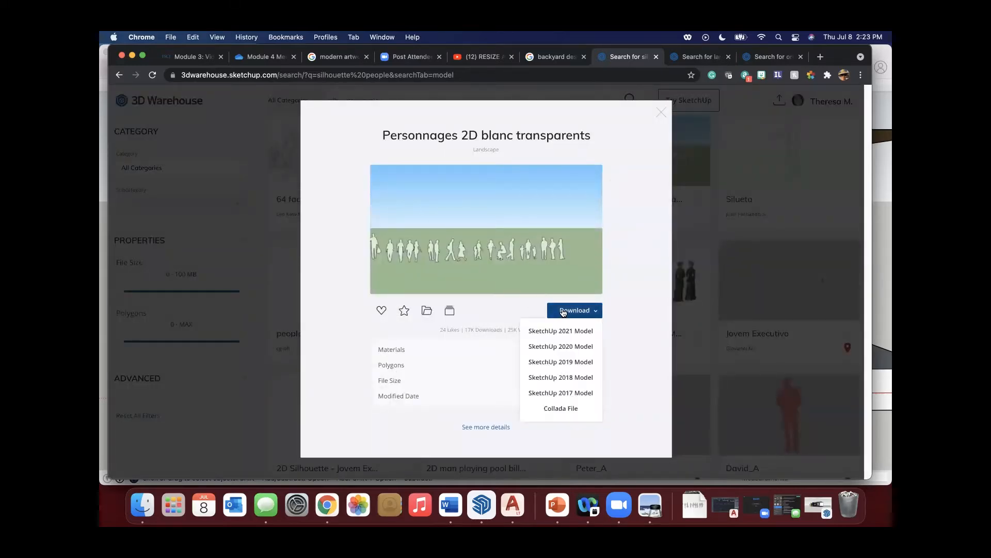
left_click(563, 330)
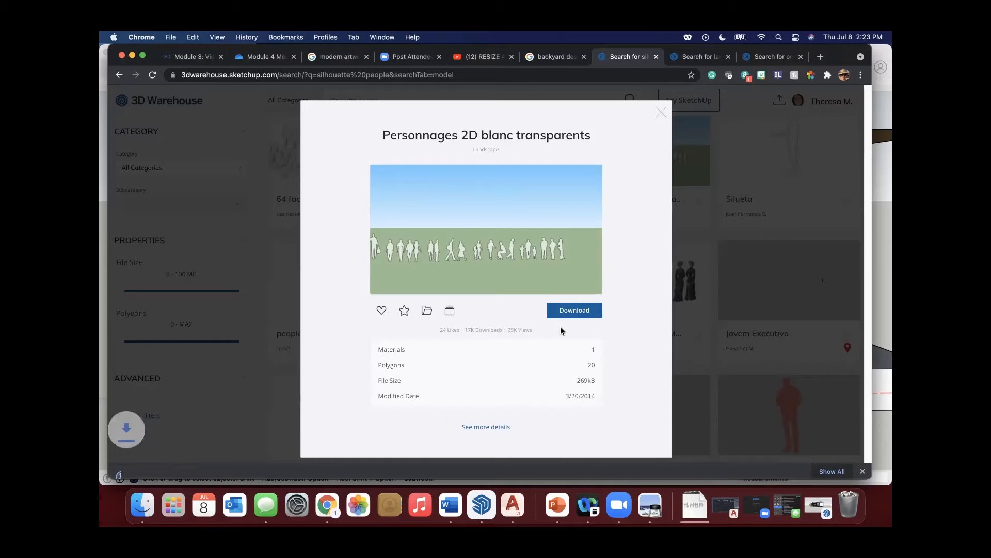
left_click(179, 465)
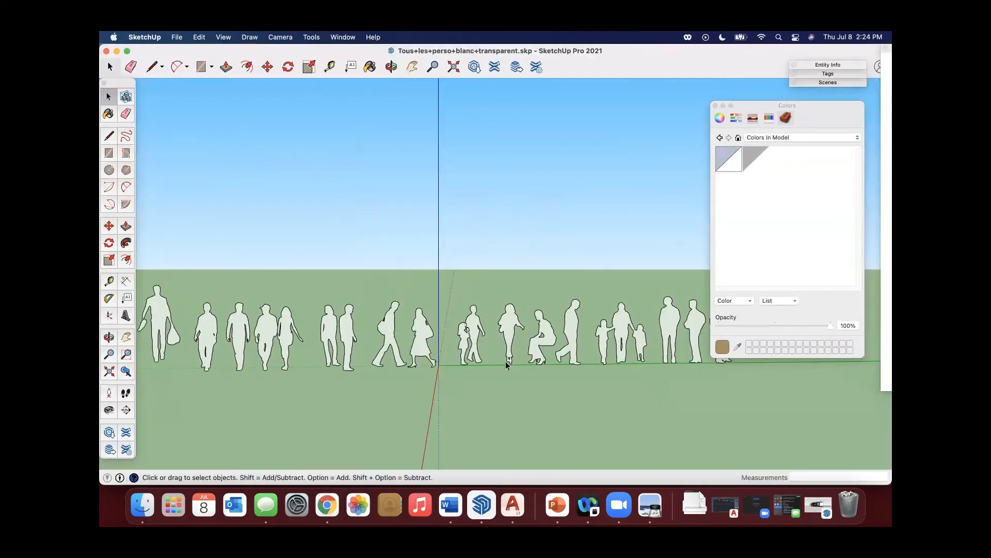
Examine the full row of white transparent figures in the downloaded people file from several angles and distances.
scroll(501, 346, "up", 5)
scroll(497, 337, "down", 5)
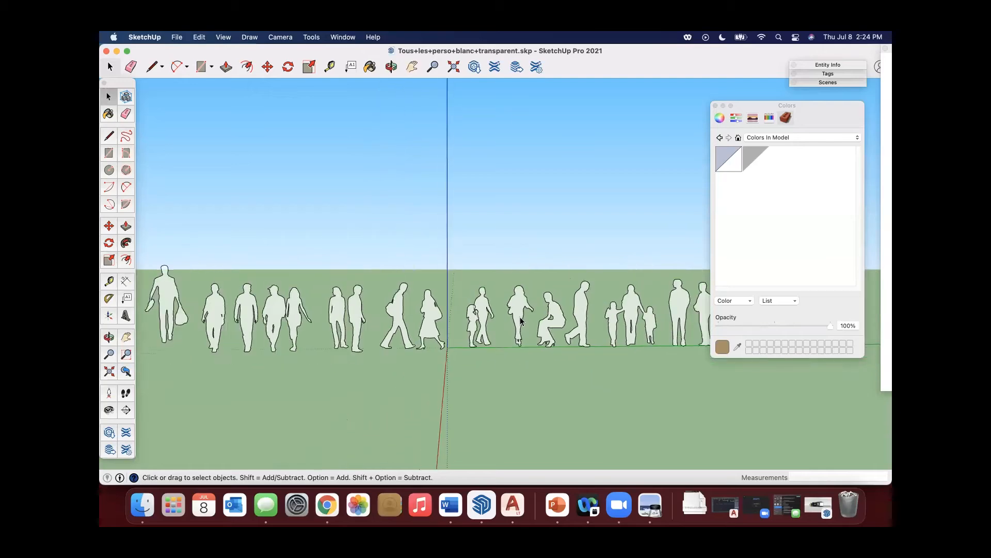
key("o")
middle_click_drag(387, 308, 305, 364)
scroll(554, 324, "up", 2)
scroll(556, 318, "down", 2)
scroll(593, 318, "down", 2)
scroll(671, 317, "up", 3)
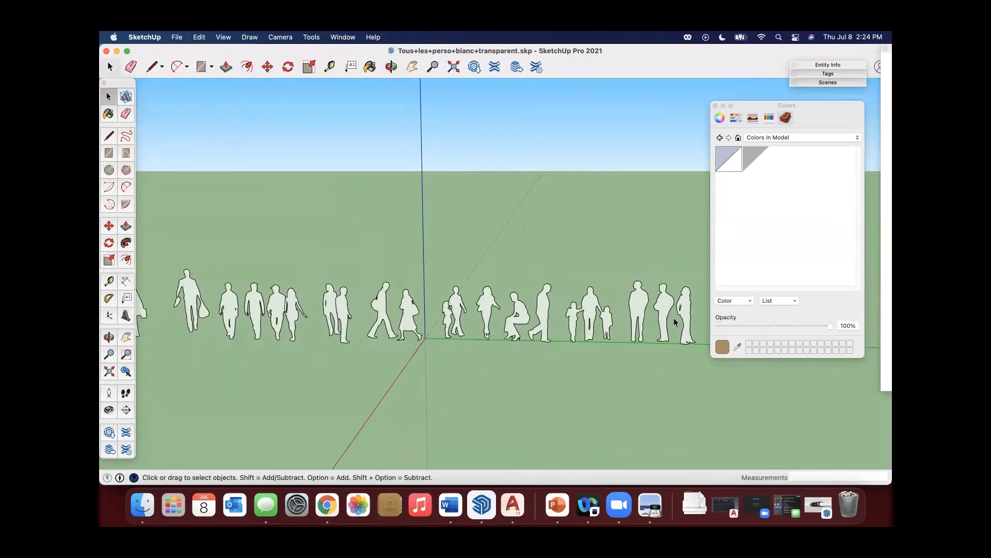
scroll(676, 317, "down", 3)
scroll(295, 322, "up", 5)
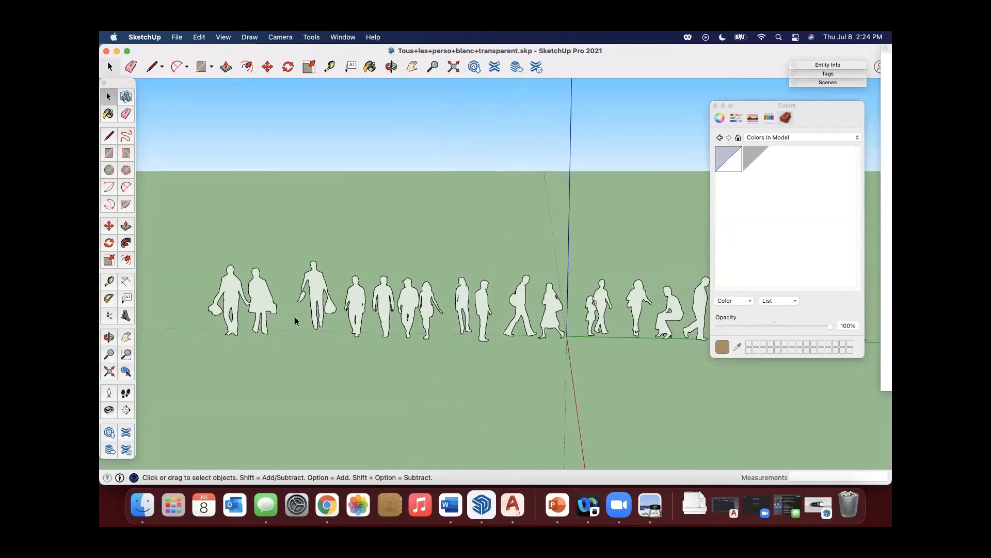
middle_click_drag(432, 308, 631, 341)
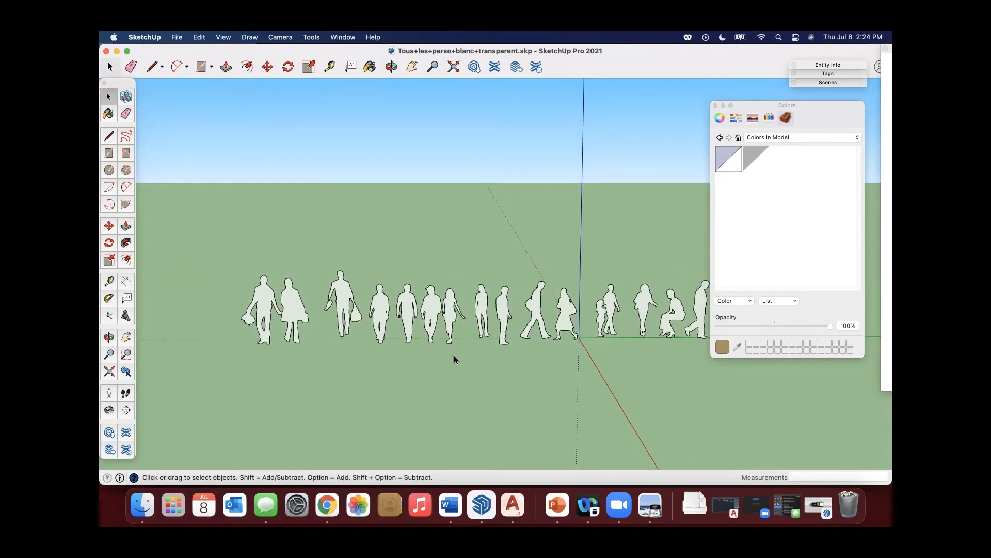
middle_click_drag(658, 341, 535, 348)
scroll(562, 342, "up", 3)
scroll(630, 297, "up", 4)
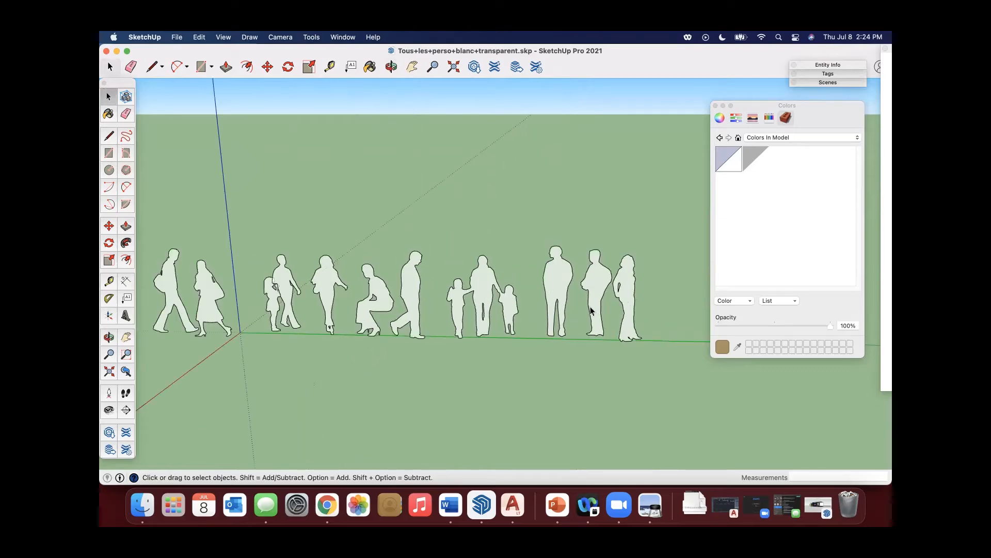
scroll(591, 310, "down", 3)
middle_click_drag(251, 329, 396, 324, "shift")
middle_click_drag(311, 324, 369, 319, "shift")
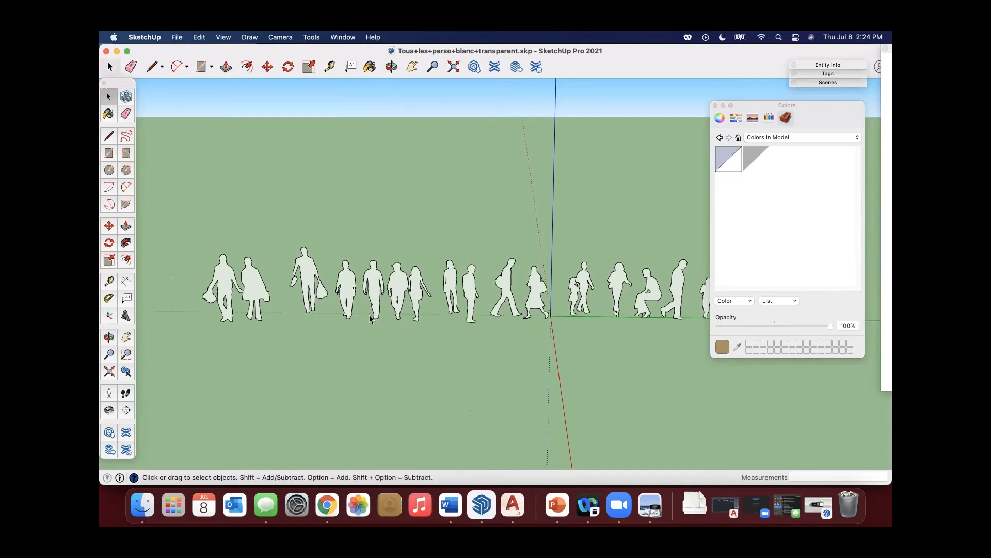
scroll(369, 316, "up", 3)
scroll(358, 331, "down", 3)
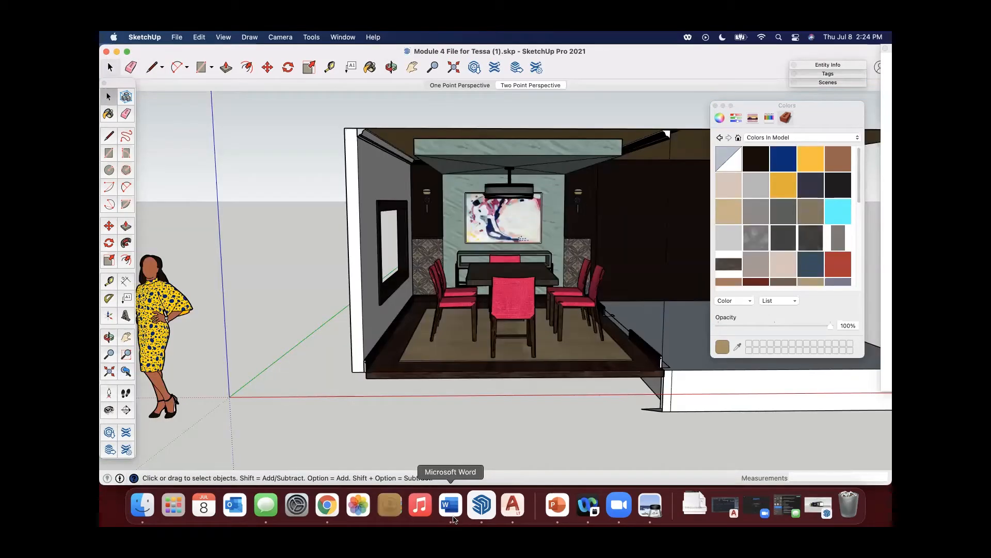
Return to Chrome, close the Personnages 2D blanc transparents preview and look through the remaining results for individual 2D silhouette figures.
left_click(327, 505)
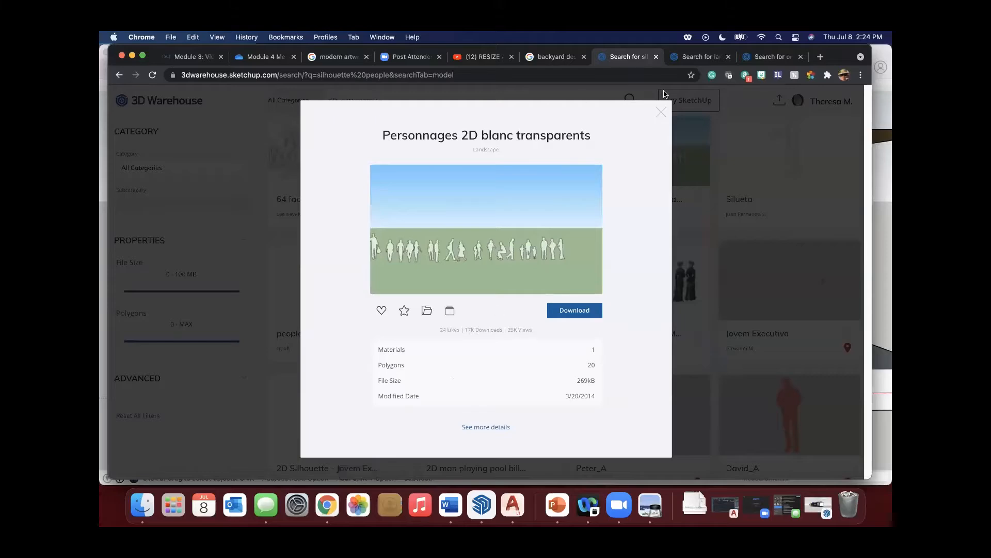
left_click(664, 94)
scroll(380, 305, "down", 8)
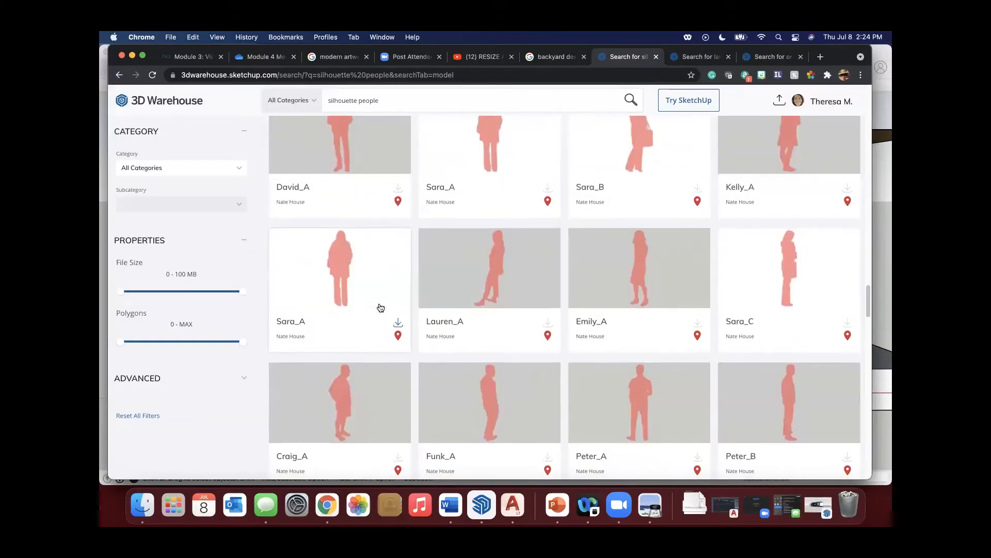
scroll(380, 307, "up", 3)
scroll(379, 306, "down", 2)
scroll(379, 307, "down", 10)
scroll(380, 307, "down", 5)
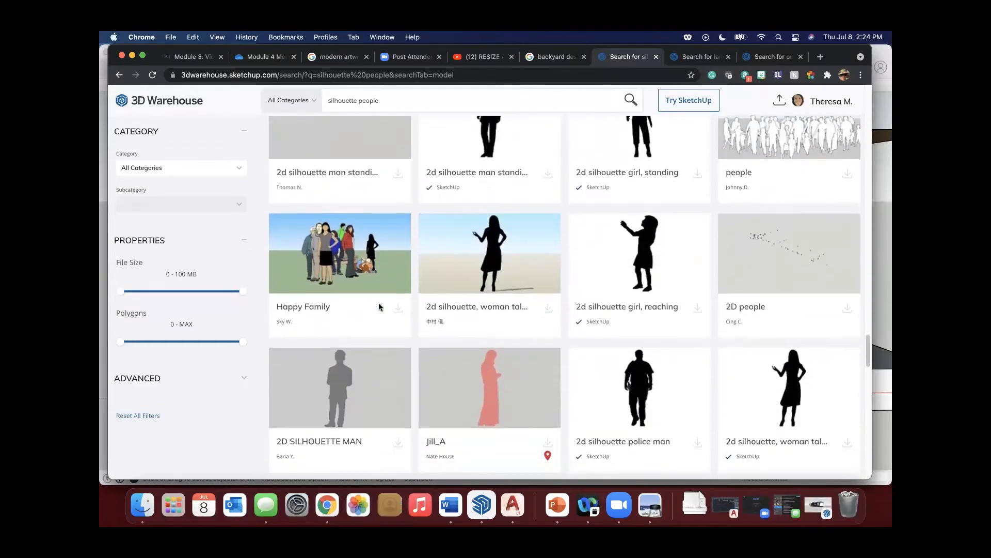
scroll(480, 290, "down", 2)
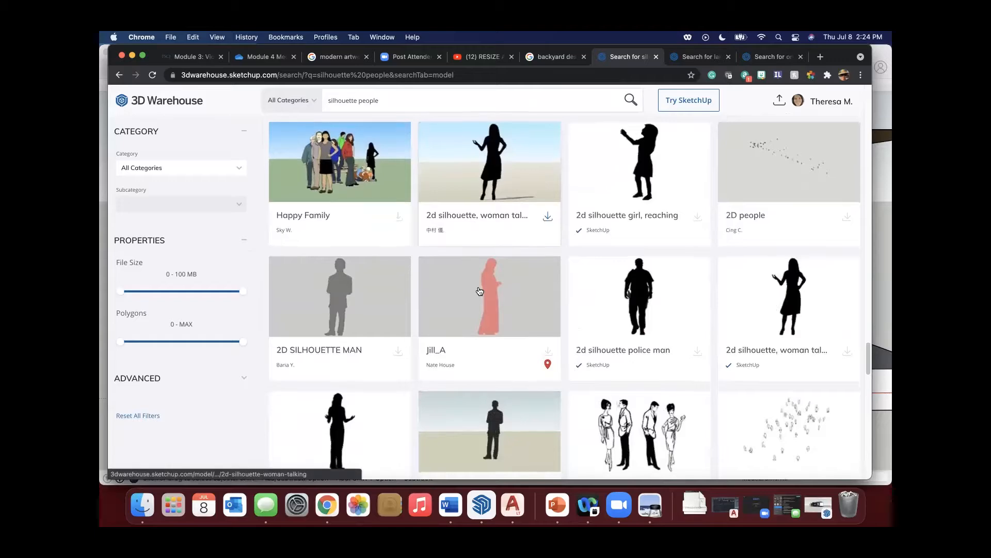
scroll(480, 291, "down", 4)
scroll(477, 293, "down", 5)
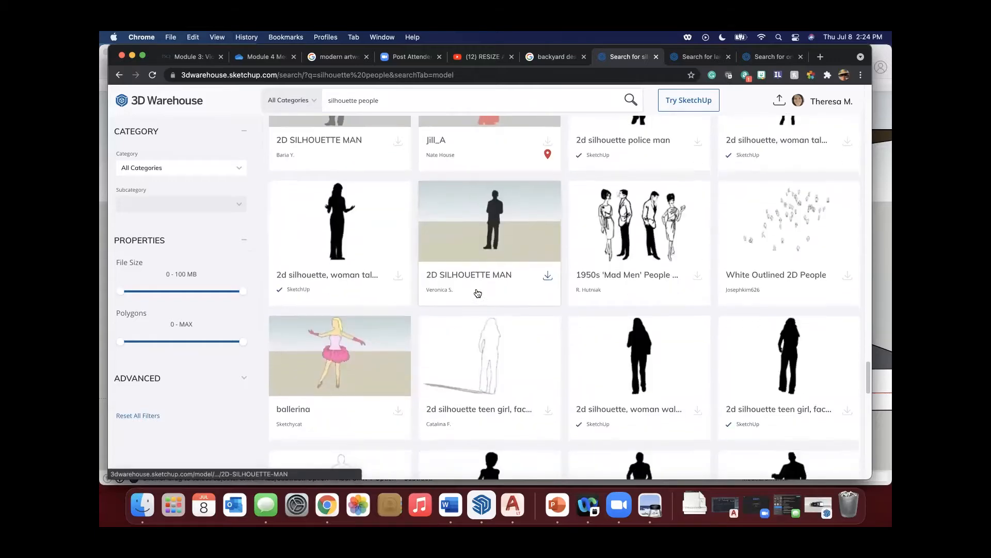
scroll(478, 292, "down", 5)
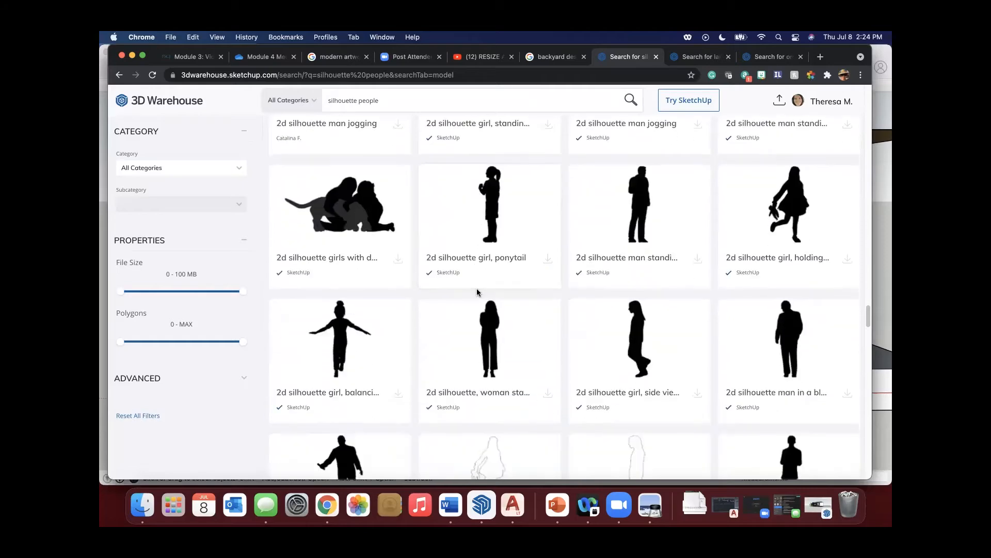
scroll(478, 293, "down", 8)
scroll(478, 293, "down", 4)
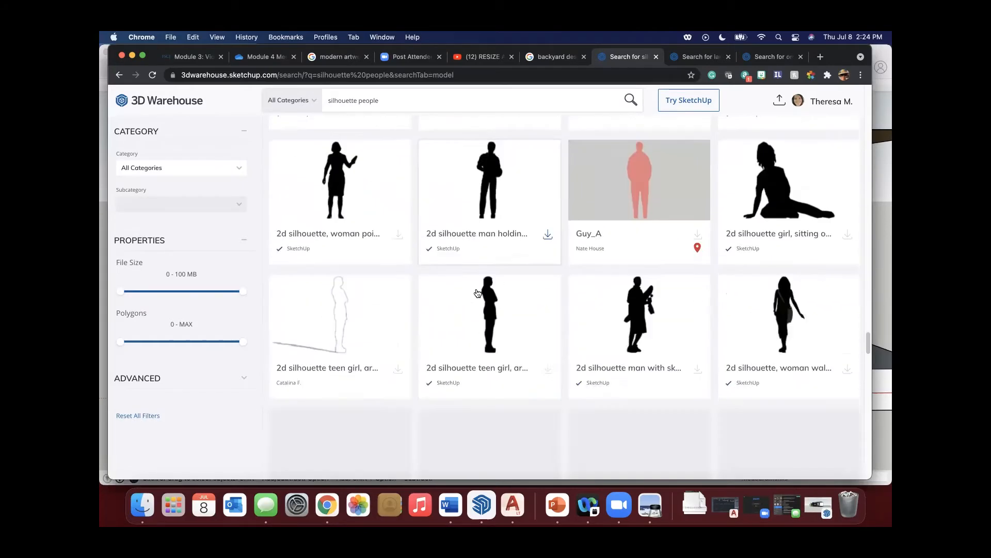
scroll(477, 293, "down", 2)
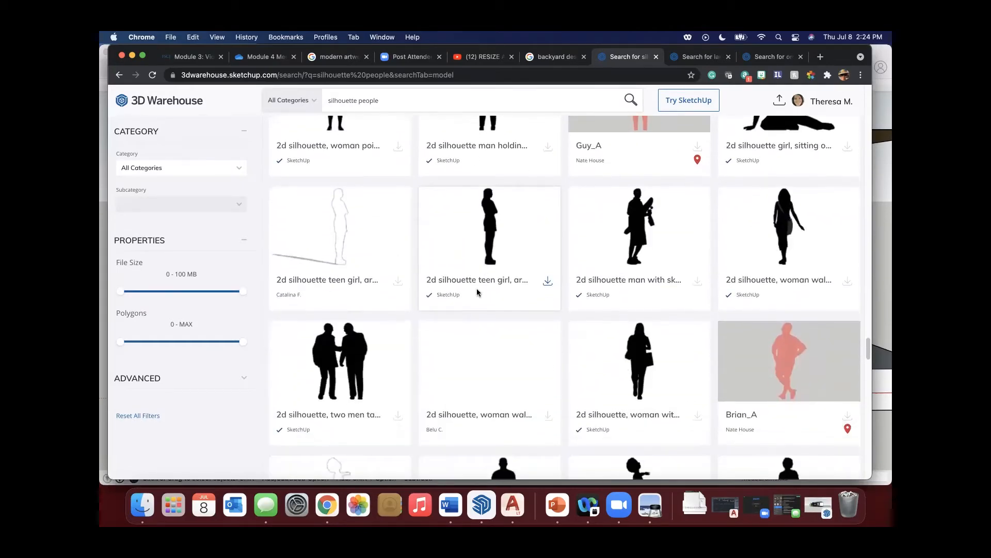
scroll(478, 293, "down", 4)
scroll(478, 293, "down", 6)
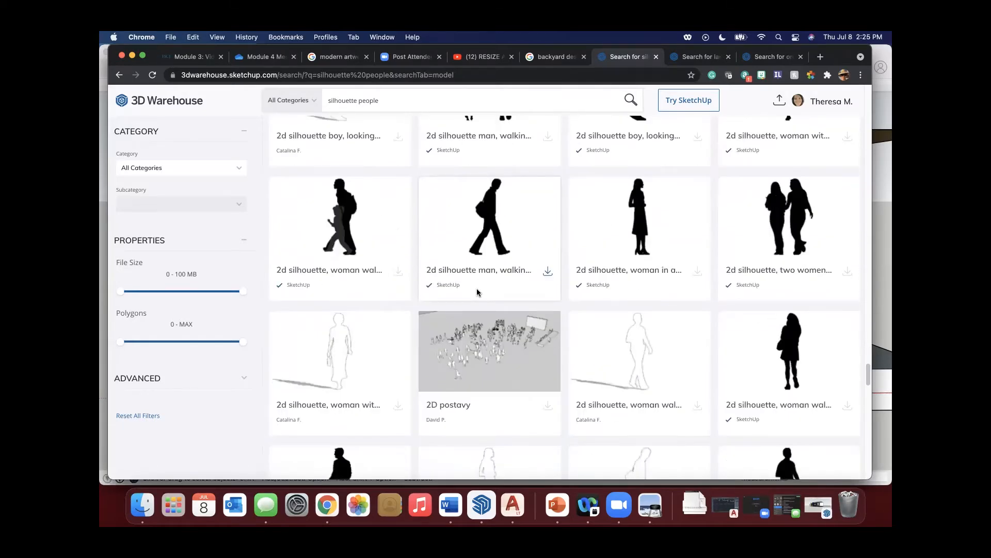
scroll(476, 288, "down", 4)
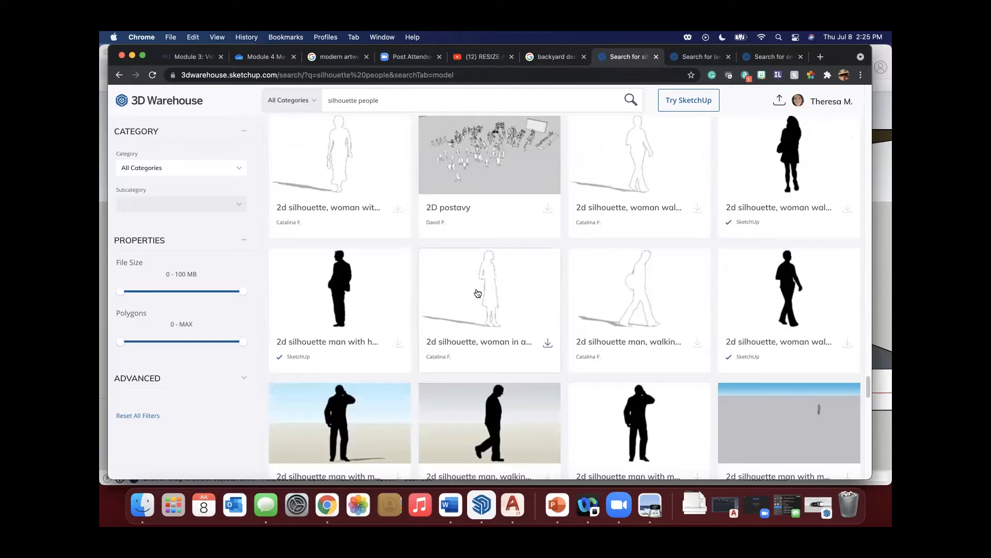
scroll(477, 292, "down", 5)
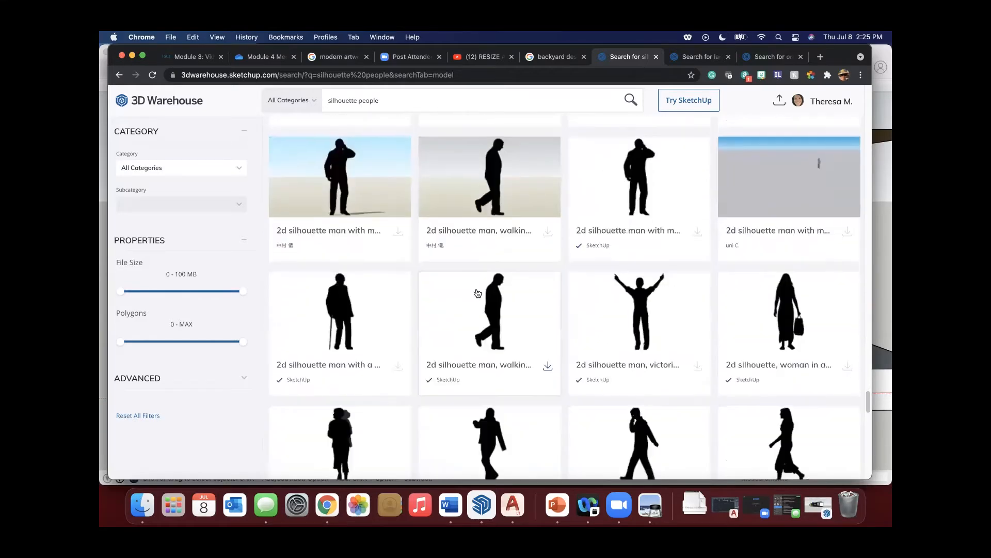
scroll(477, 292, "down", 3)
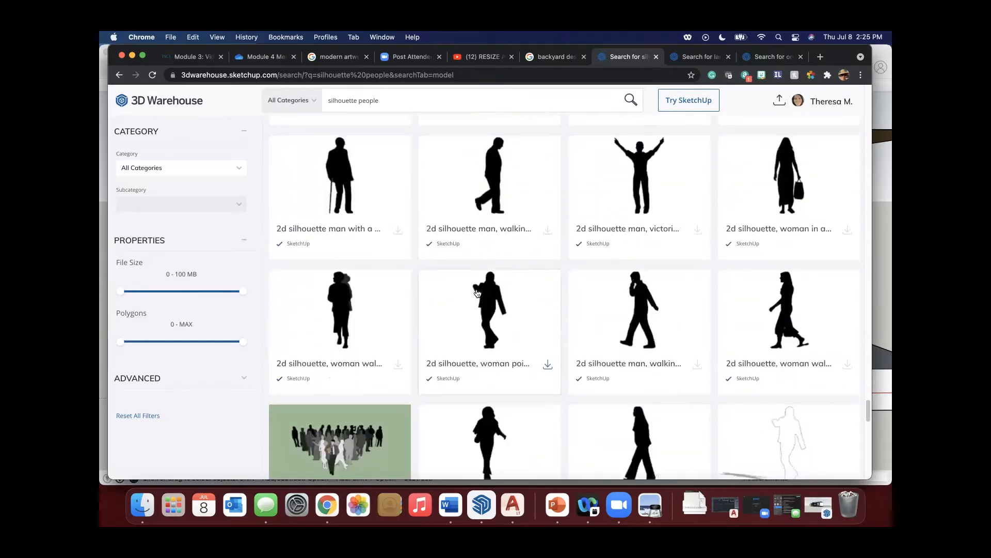
scroll(476, 288, "down", 2)
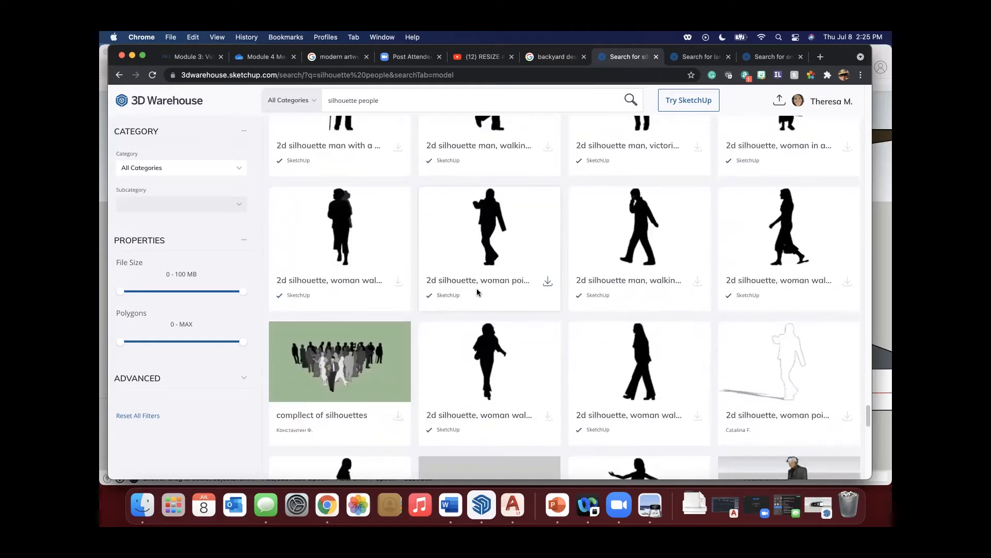
Download the 2D silhouette of a woman walking, side view, as a SketchUp model and open it in SketchUp.
left_click(791, 232)
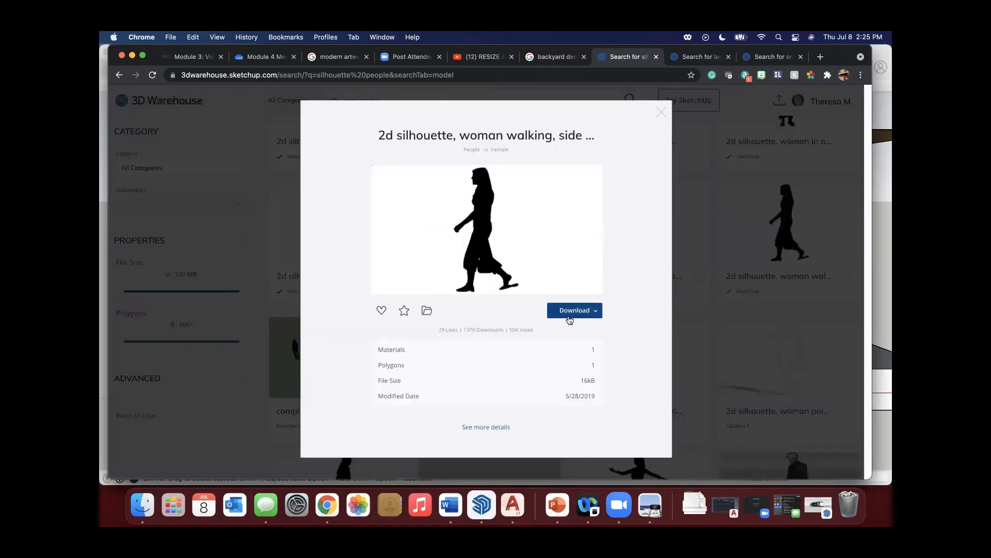
left_click(575, 312)
left_click(573, 330)
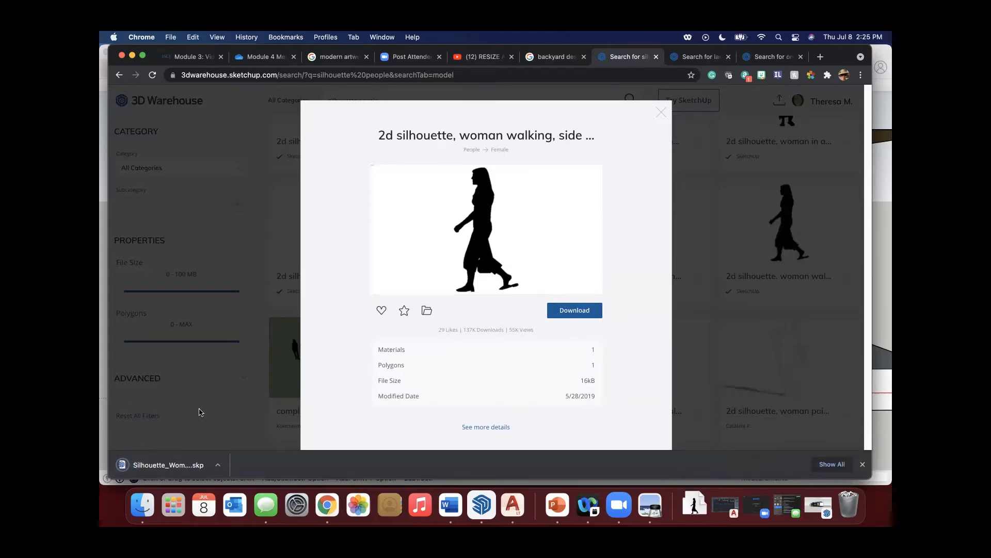
left_click(171, 464)
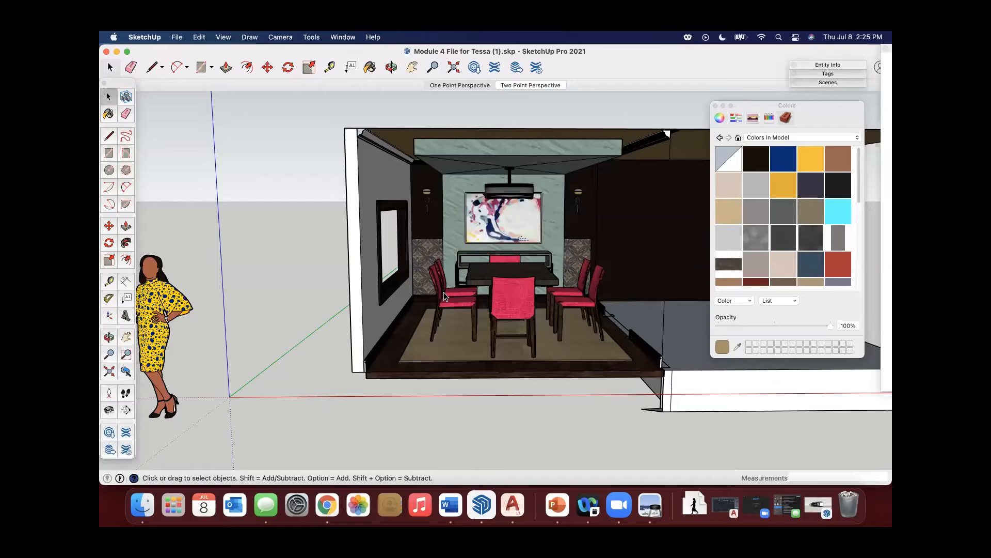
scroll(465, 299, "down", 5)
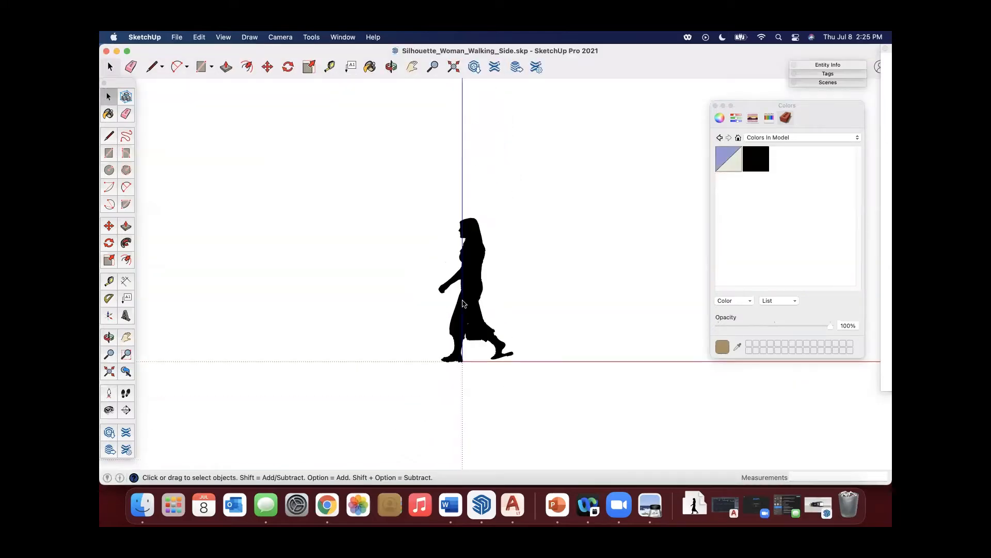
Copy the whole walking woman silhouette and return to the Module 4 dining room file with the silhouette file minimized.
left_click(483, 309)
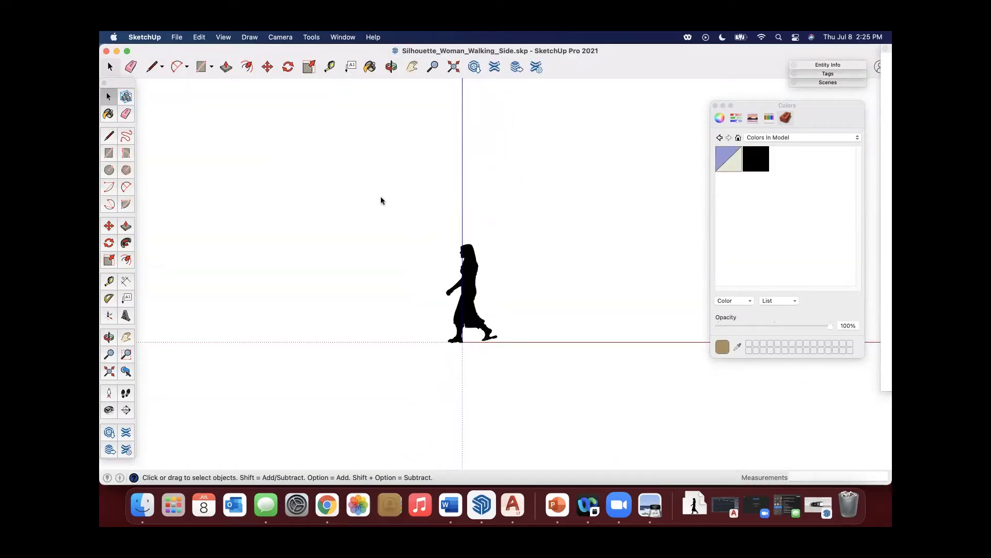
left_click_drag(381, 198, 531, 367)
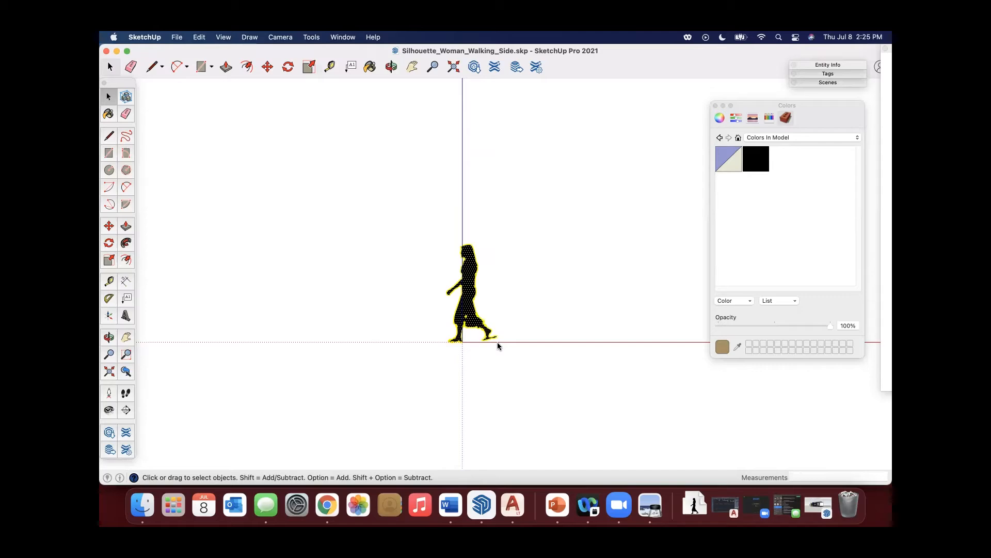
left_click(116, 52)
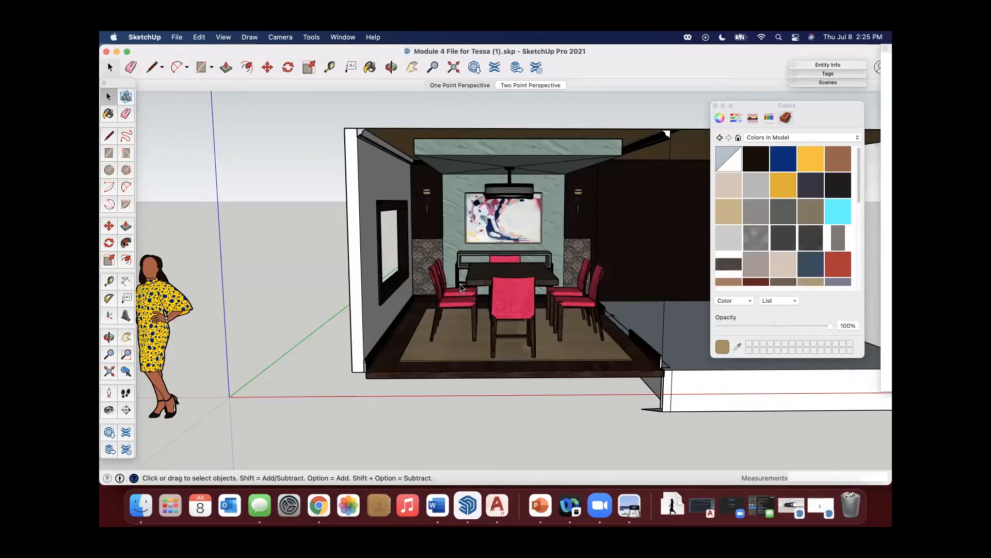
Paste the walking woman silhouette onto the dining room floor, behind the chairs and next to the console table.
key("super+v")
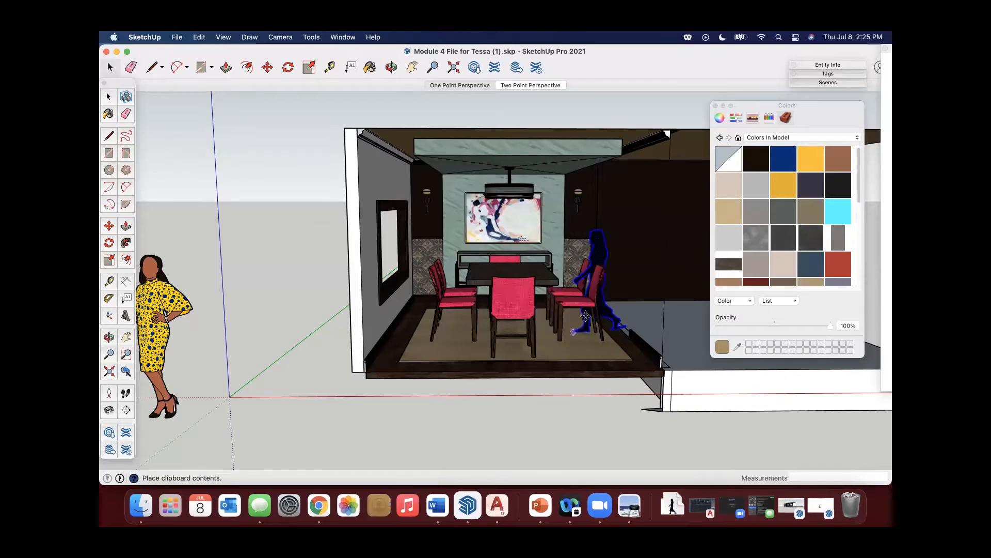
scroll(571, 312, "down", 3)
scroll(571, 313, "down", 3)
middle_click_drag(586, 294, 554, 302)
scroll(572, 310, "up", 8)
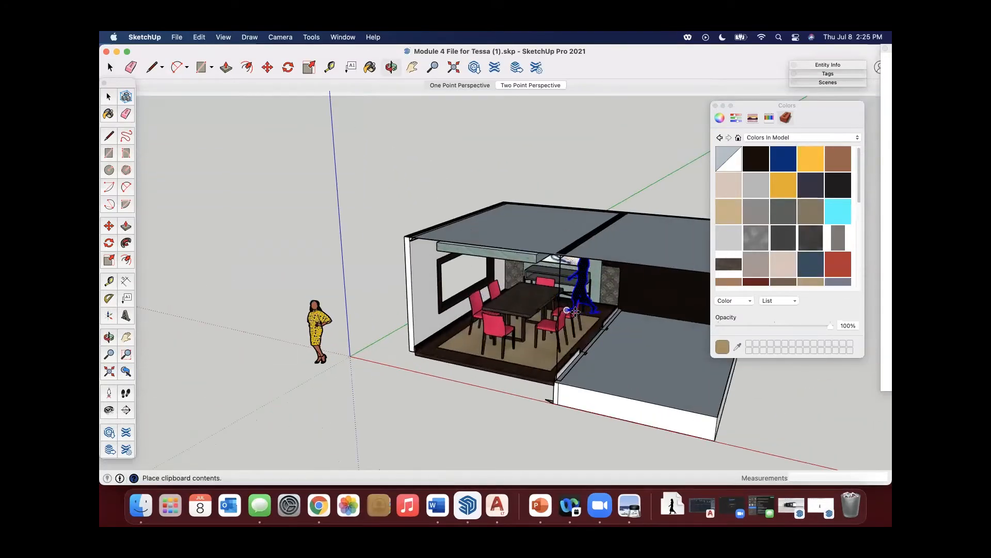
scroll(574, 311, "up", 4)
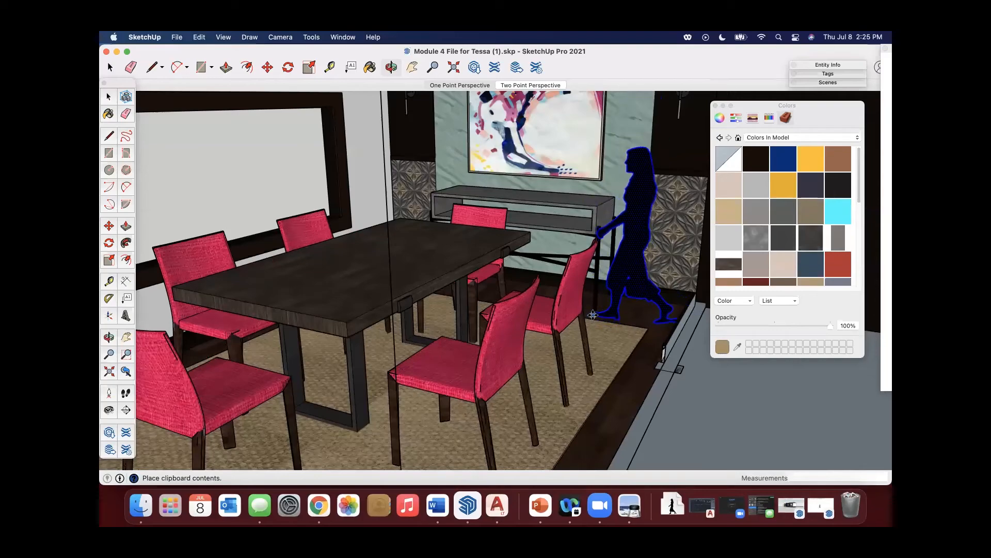
scroll(592, 314, "up", 10)
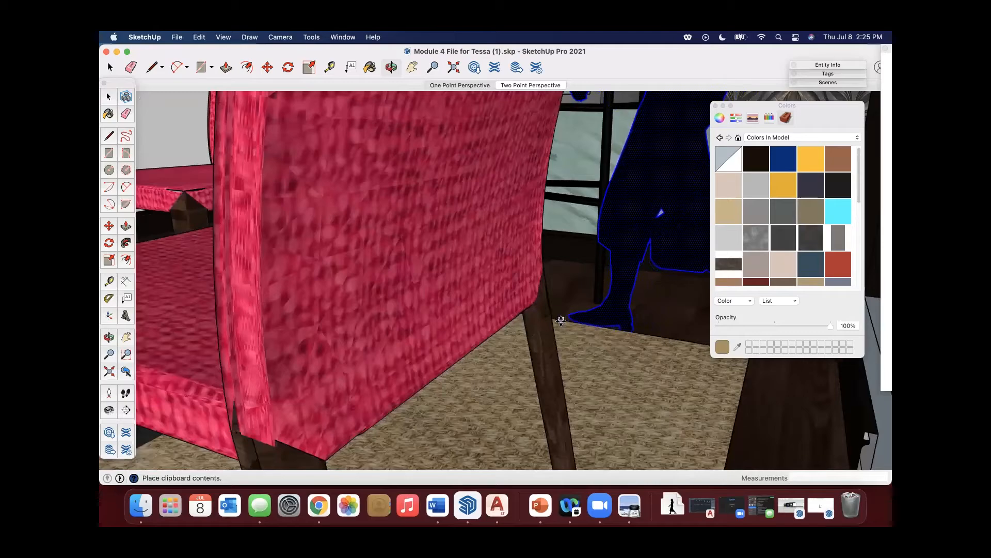
left_click(561, 320)
scroll(561, 320, "down", 15)
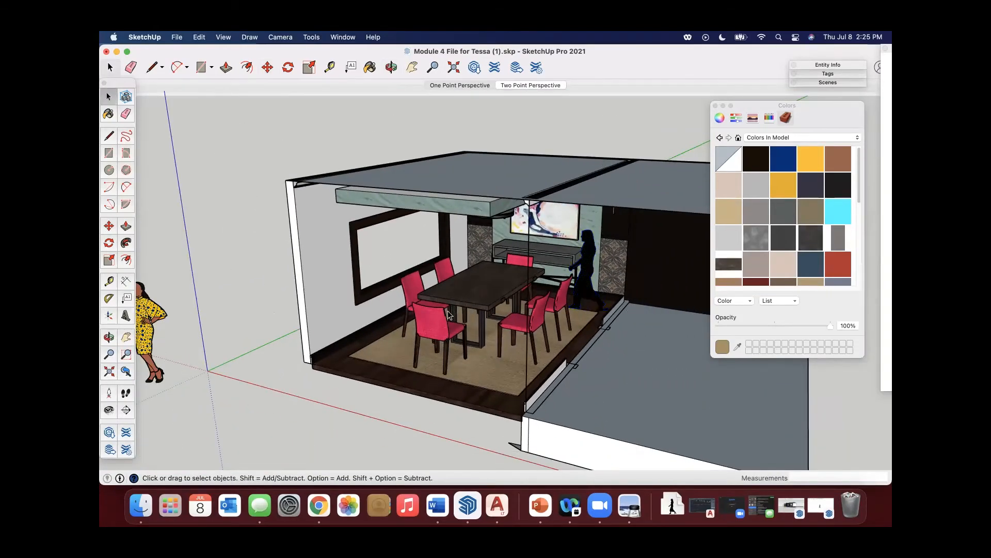
Turn the whole walking woman silhouette into a component with Always face camera, Shadows face sun and Replace selection with component enabled.
middle_click_drag(448, 315, 350, 287)
scroll(563, 305, "up", 3)
scroll(636, 297, "up", 5)
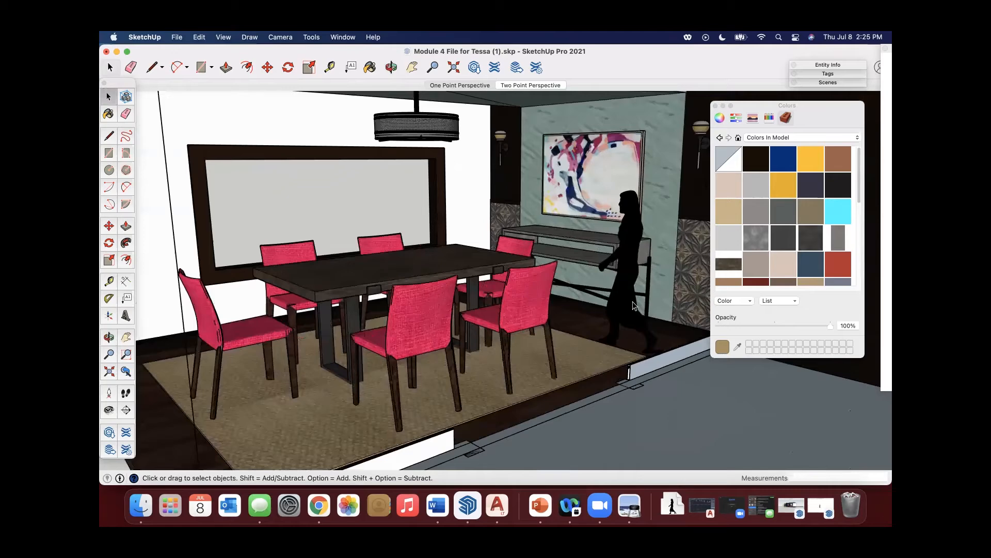
scroll(606, 304, "down", 5)
scroll(620, 310, "up", 6)
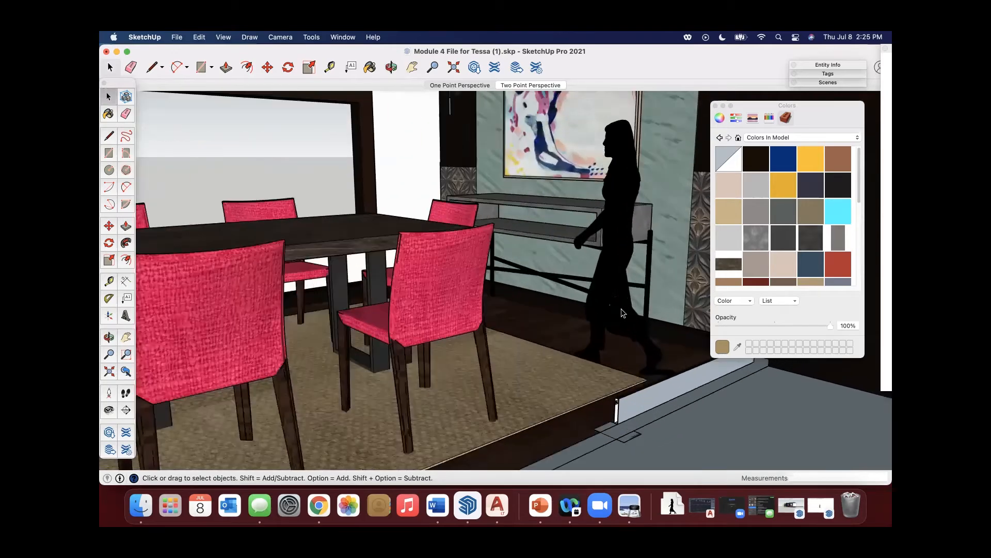
right_click(616, 303)
mouse_move(638, 366)
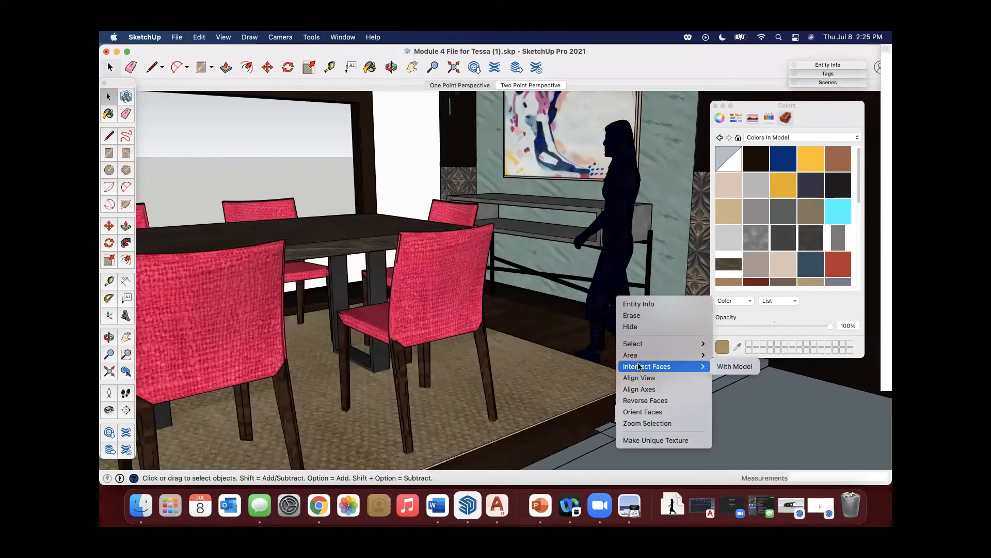
left_click(619, 303)
left_click(613, 295)
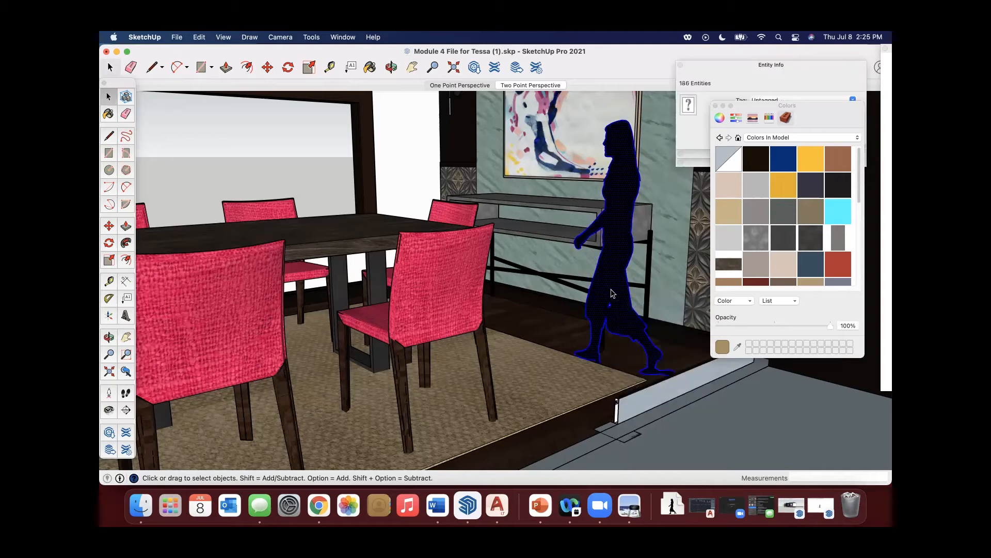
right_click(612, 293)
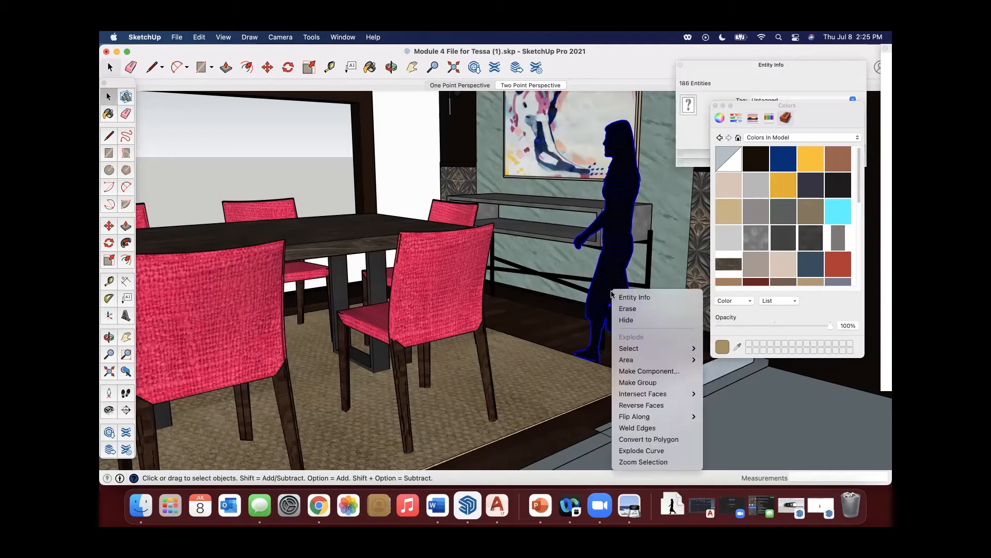
left_click(639, 371)
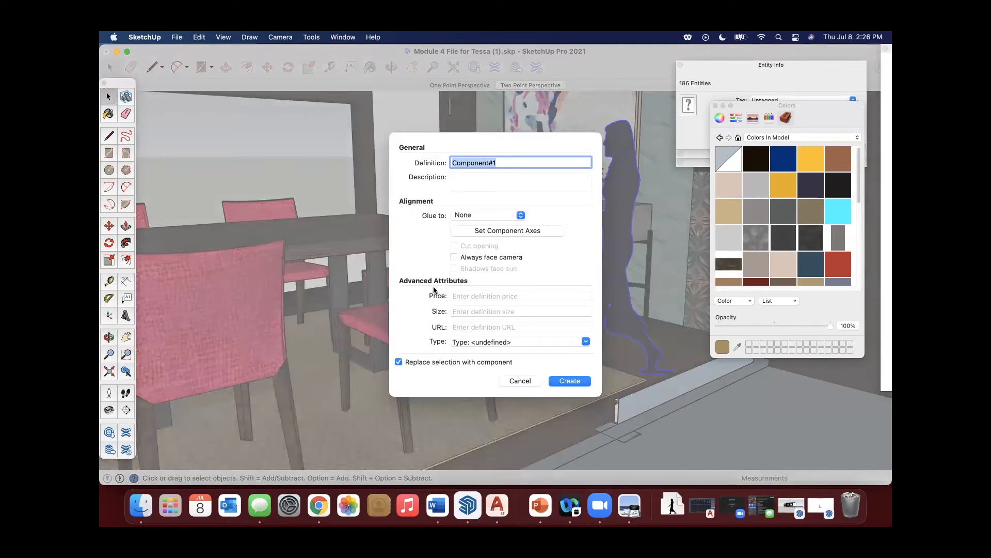
left_click(568, 380)
Move the walking woman component slightly closer to the dining chairs.
middle_click_drag(496, 377, 742, 363)
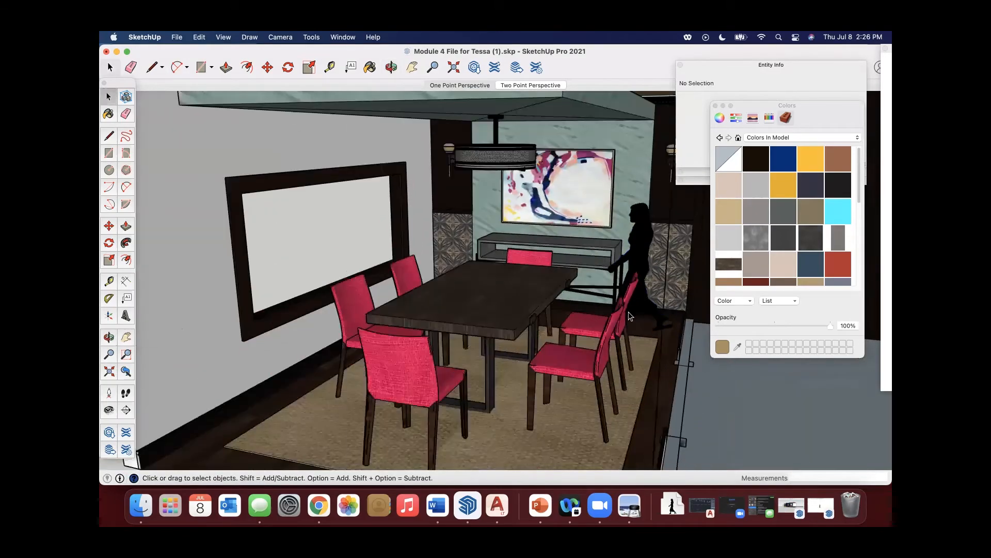
middle_click_drag(506, 155, 629, 320)
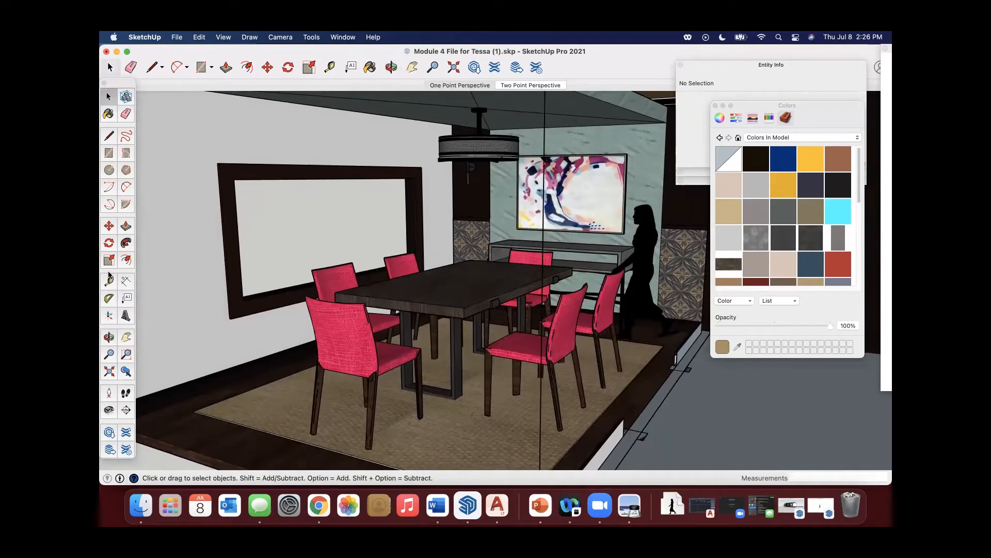
left_click(109, 227)
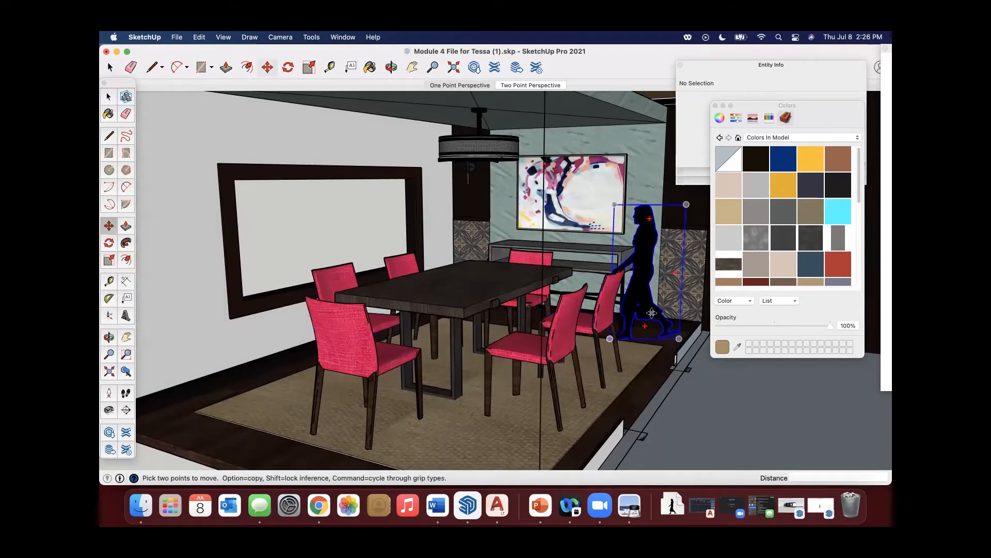
left_click_drag(649, 323, 642, 328)
left_click(108, 97)
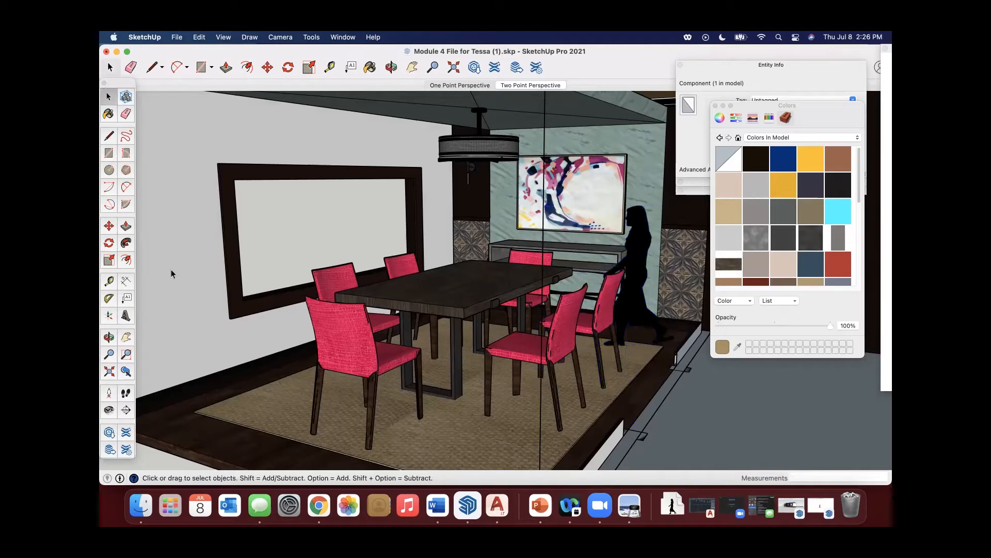
Open the walking woman component for editing, look at the options for its black face and leave the component.
scroll(303, 254, "down", 10)
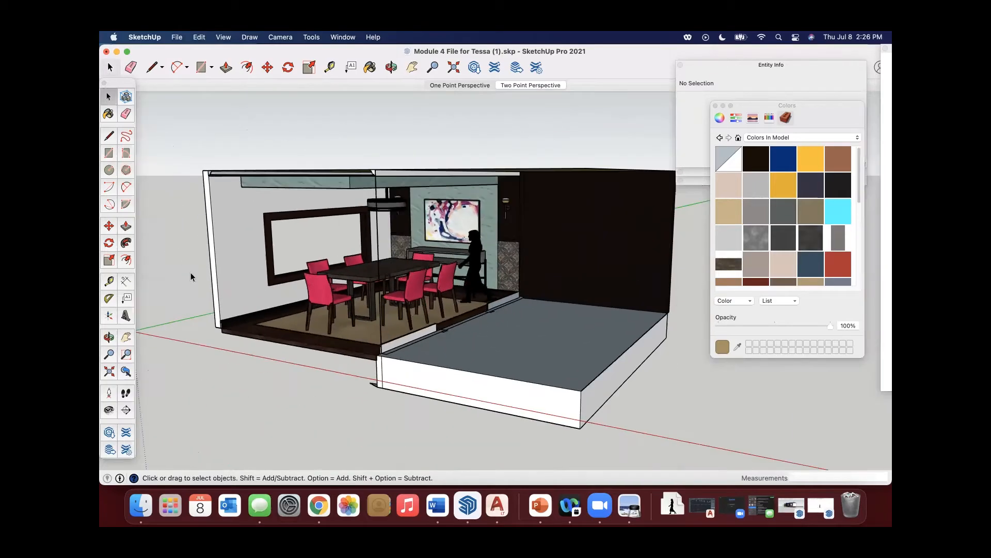
scroll(476, 282, "up", 5)
middle_click_drag(439, 278, 480, 269)
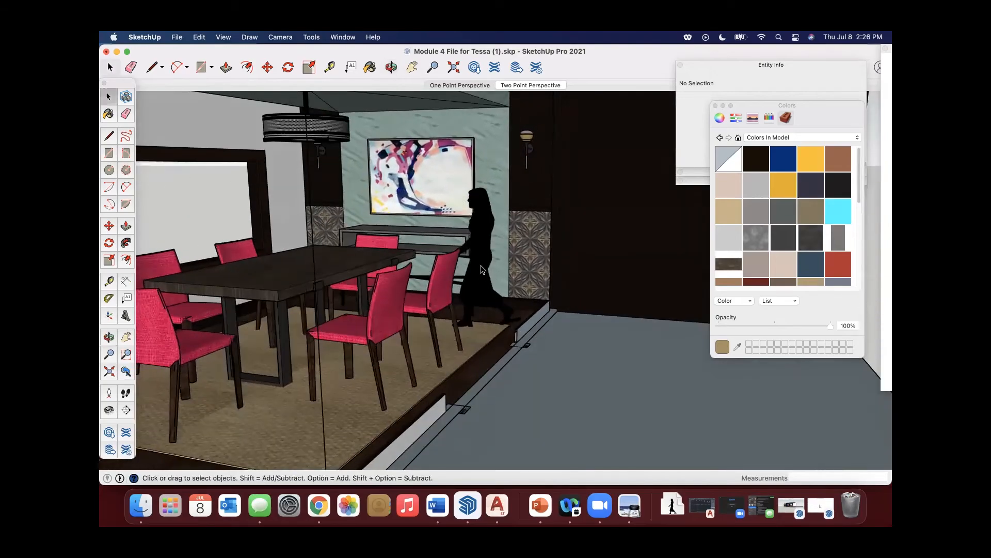
double_click(481, 267)
right_click(481, 267)
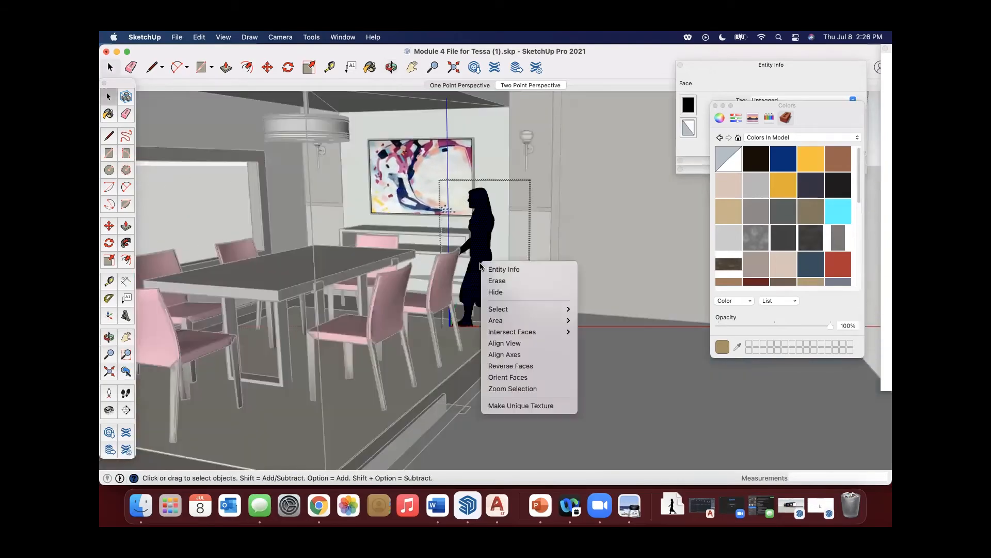
left_click(475, 274)
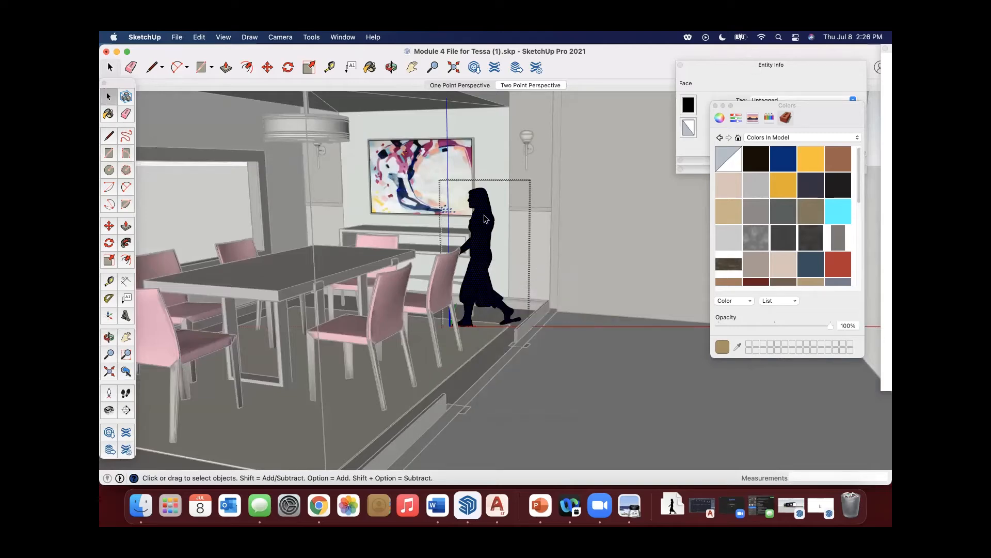
scroll(234, 283, "down", 5)
left_click(199, 238)
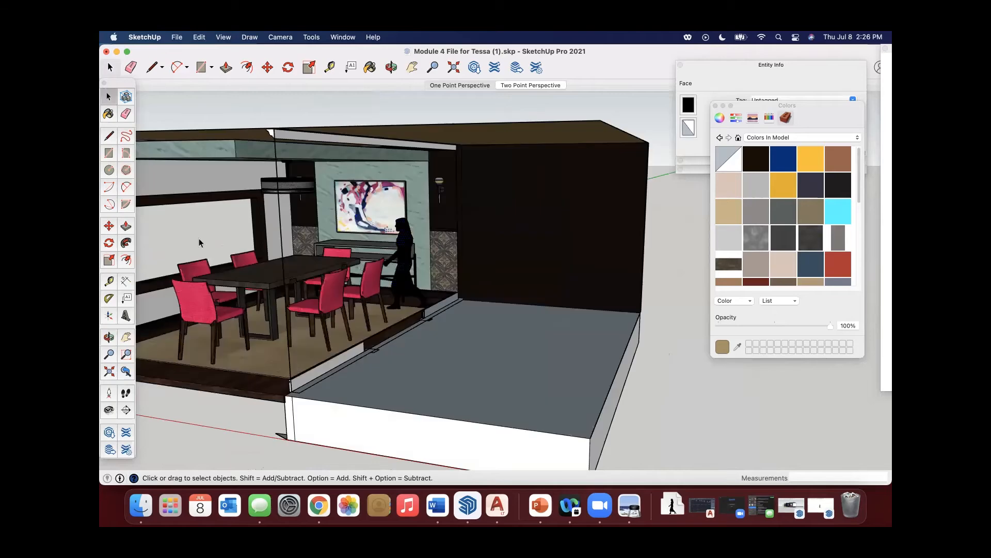
Move the woman in the yellow dress from beside the origin to the front corner of the dining room rug, near the window wall.
middle_click_drag(480, 287, 436, 335)
scroll(268, 321, "down", 4)
middle_click_drag(269, 321, 435, 288, "shift")
left_click(282, 305)
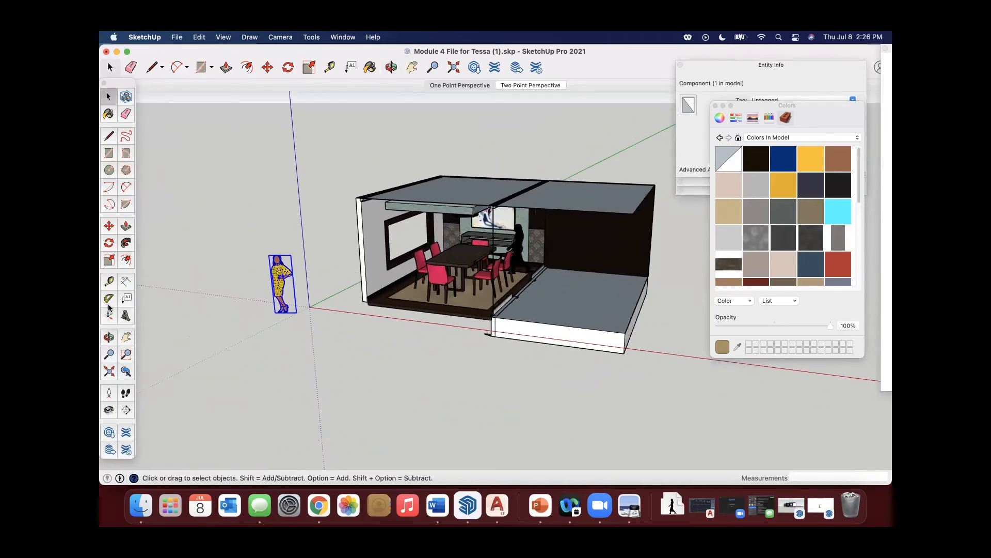
left_click(109, 226)
left_click(282, 310)
scroll(282, 310, "up", 3)
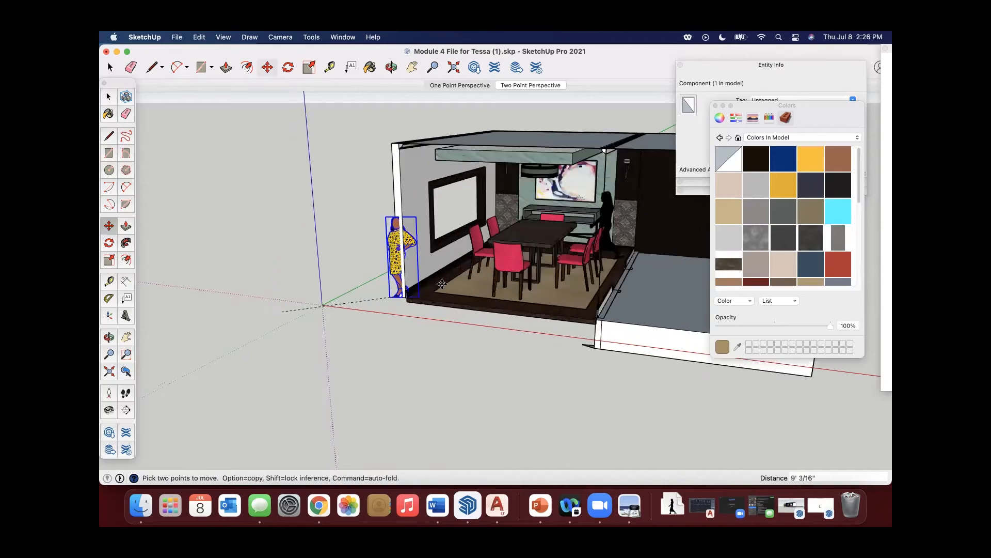
scroll(449, 276, "up", 3)
scroll(448, 275, "up", 3)
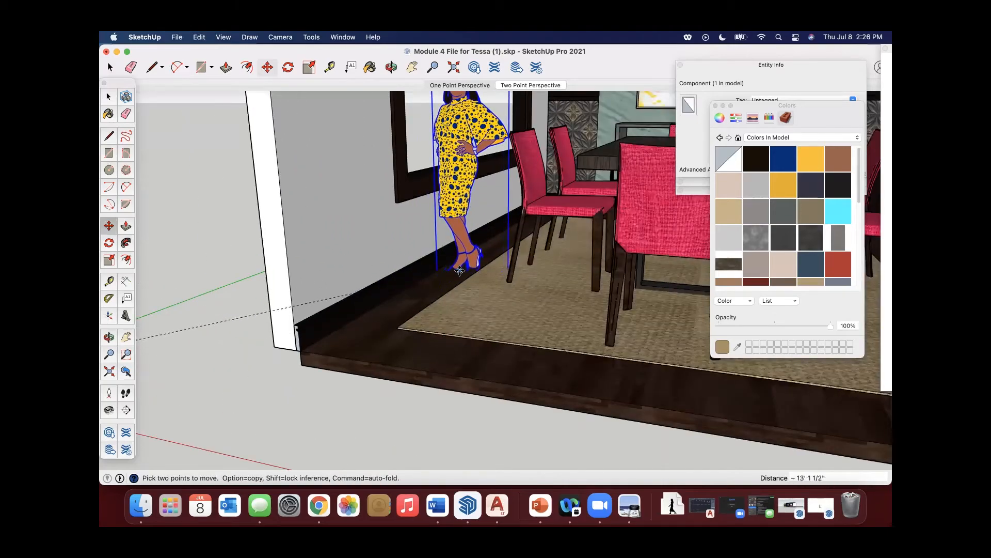
scroll(468, 267, "up", 5)
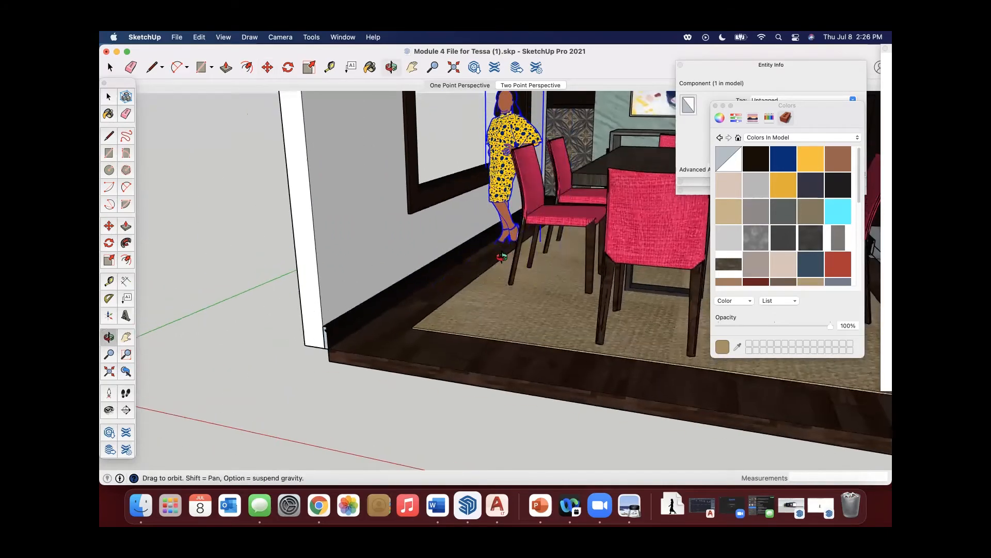
scroll(556, 267, "down", 5)
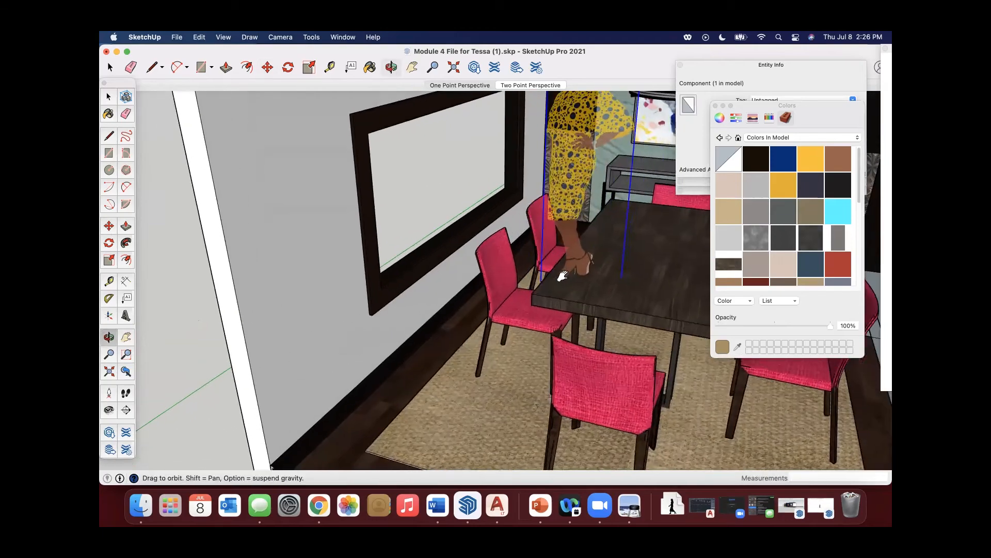
middle_click_drag(445, 410, 457, 338)
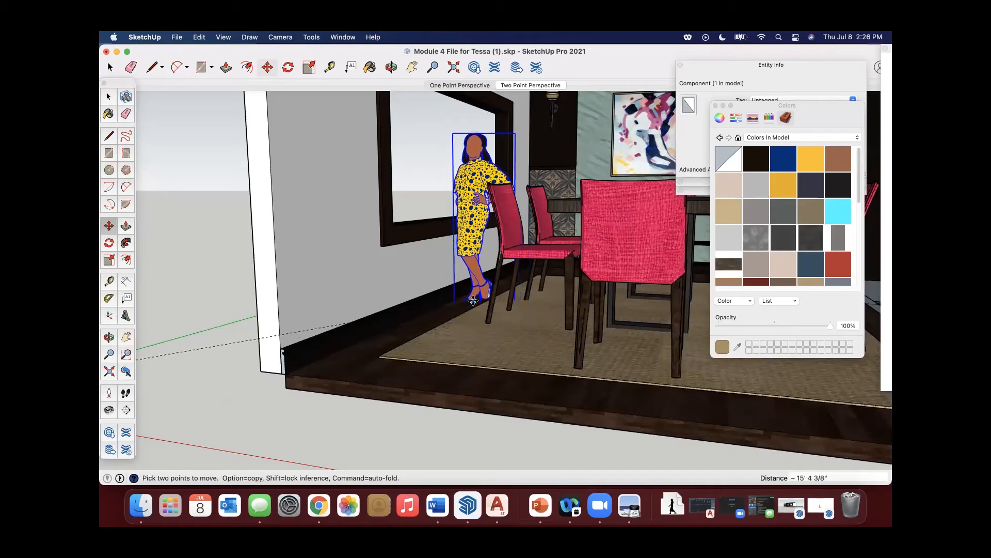
left_click(476, 338)
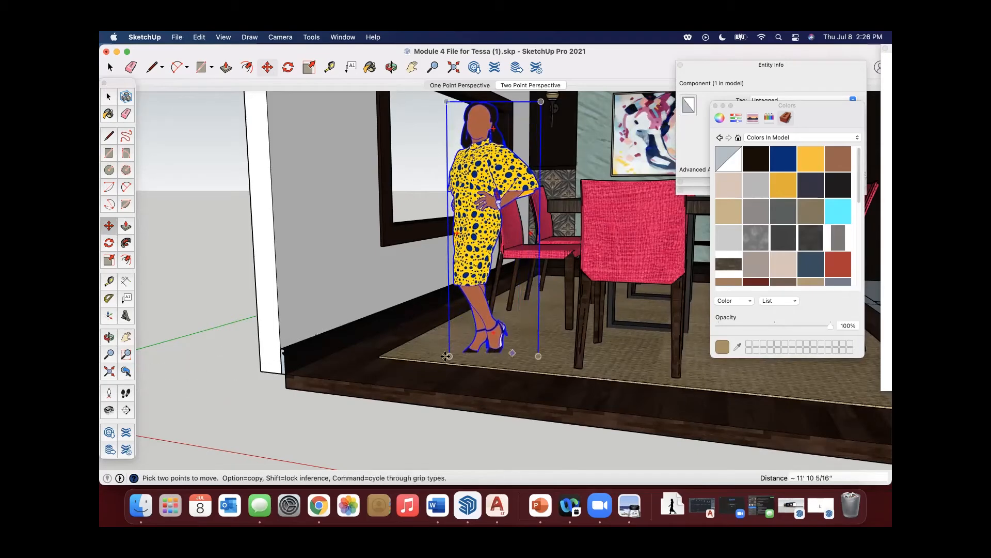
Adjust the height of the woman in the yellow dress so her feet rest on the rug, and deselect her.
scroll(387, 310, "up", 4)
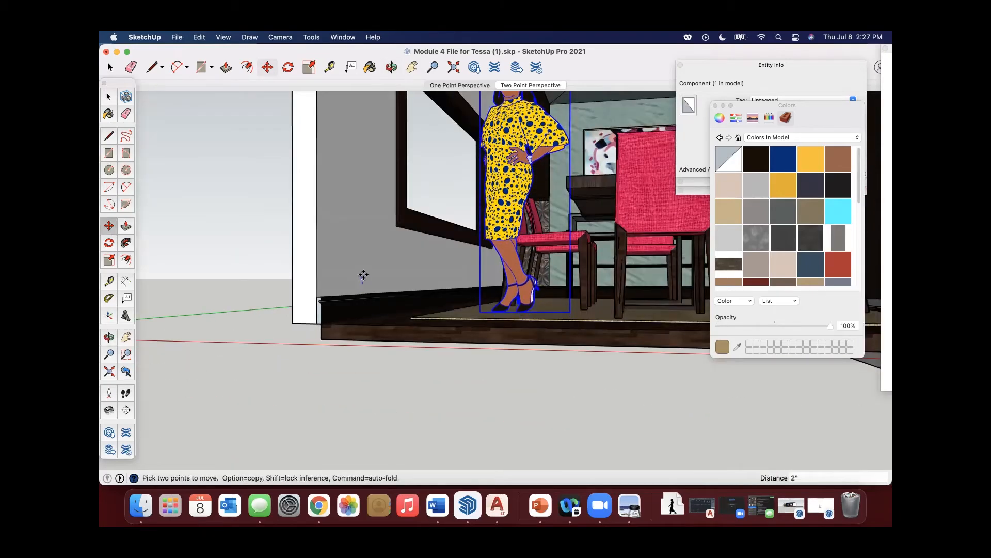
key("space")
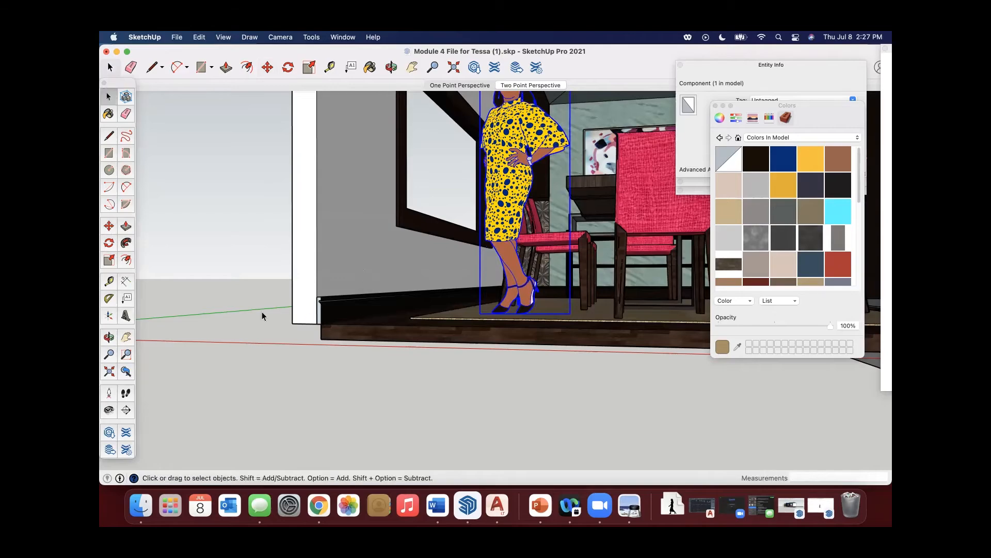
left_click(263, 311)
Examine both figures in the dining room from several angles to check how they face the camera and stand on the floor.
scroll(365, 308, "down", 5)
middle_click_drag(434, 303, 330, 327)
middle_click_drag(403, 326, 474, 301)
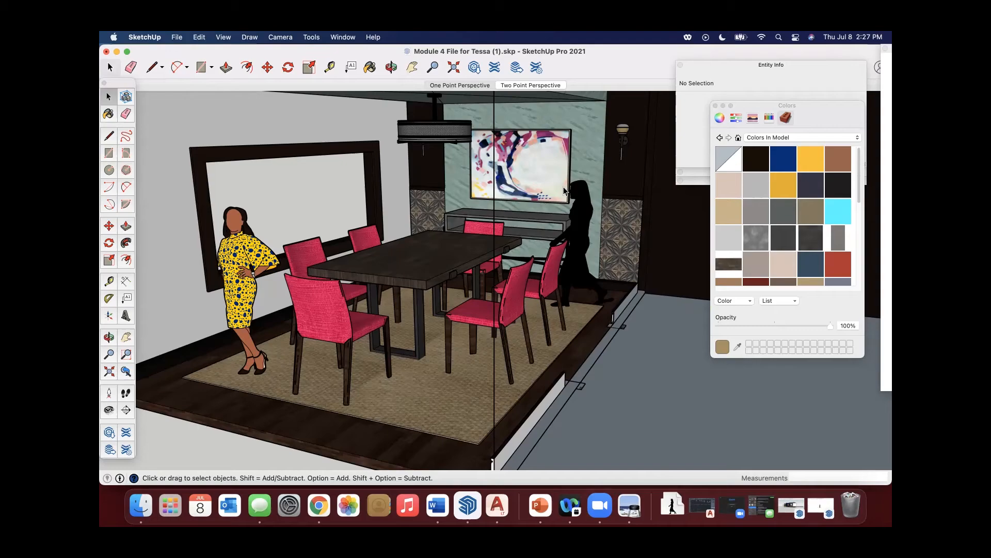
middle_click_drag(492, 461, 289, 209)
middle_click_drag(335, 324, 251, 240)
mouse_move(245, 309)
middle_mouse_down()
mouse_move(299, 336)
mouse_move(246, 314)
middle_mouse_up()
middle_click_drag(461, 302, 534, 296)
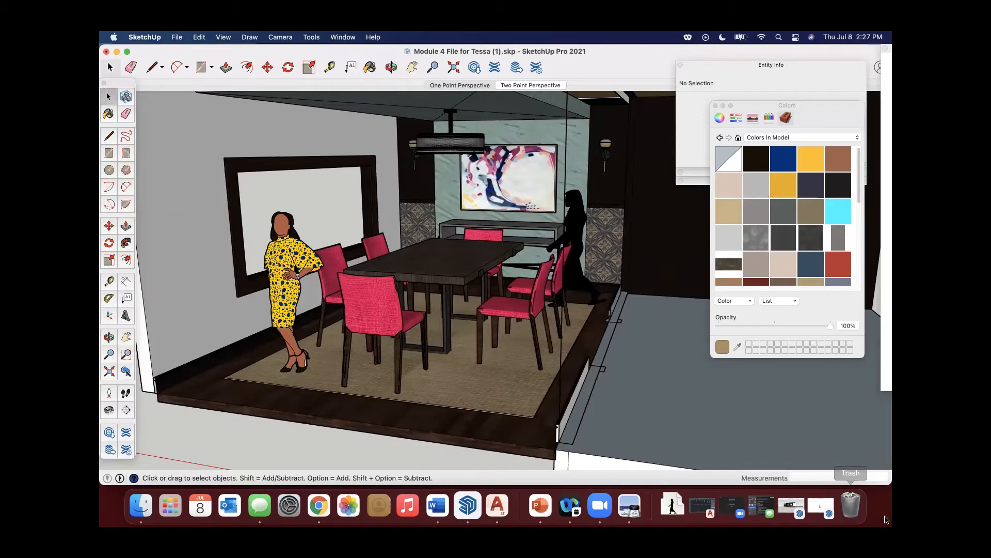
Restore the minimized walking woman silhouette file and close it.
left_click(822, 506)
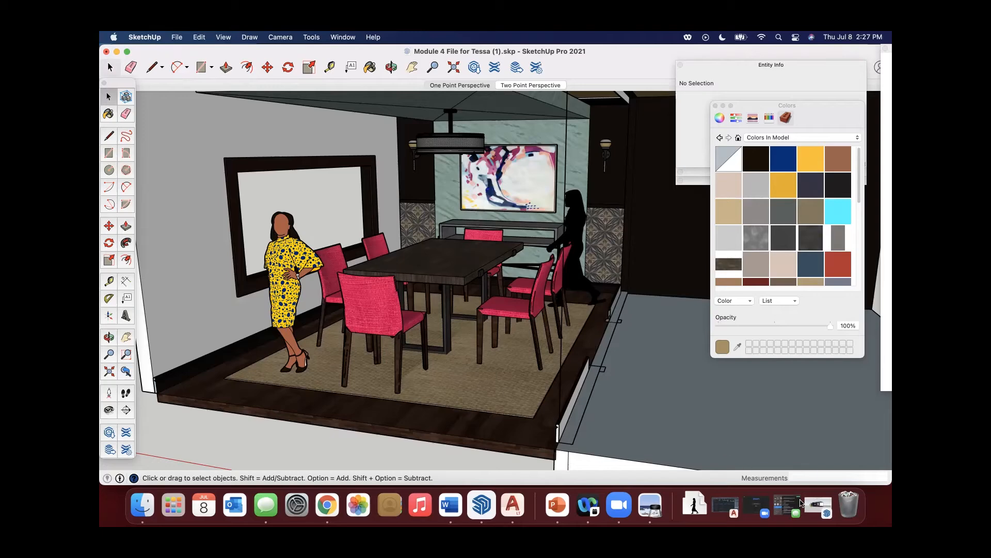
Switch to Chrome and browse the lamp and orchid results in 3D Warehouse, checking the details of the Potted Orchid model.
left_click(325, 517)
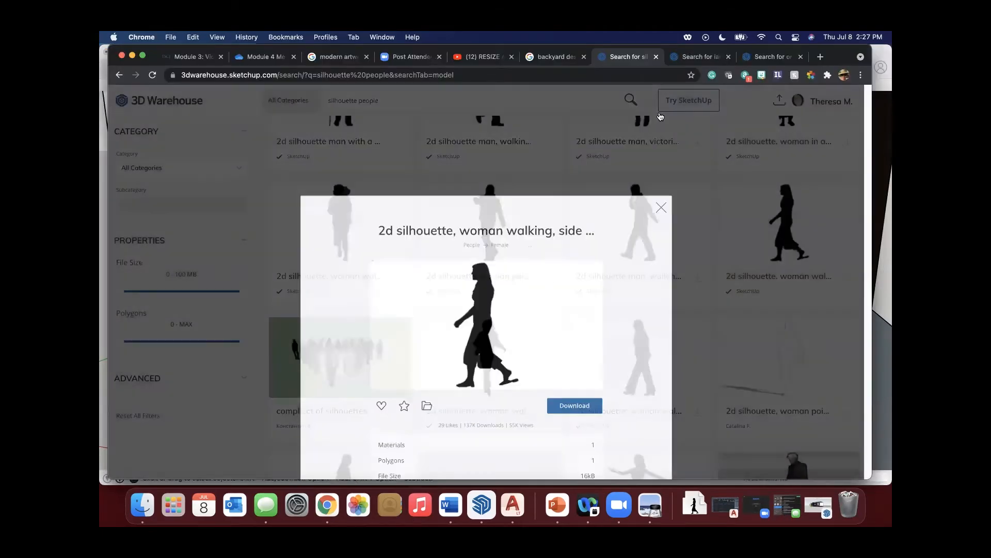
left_click(694, 57)
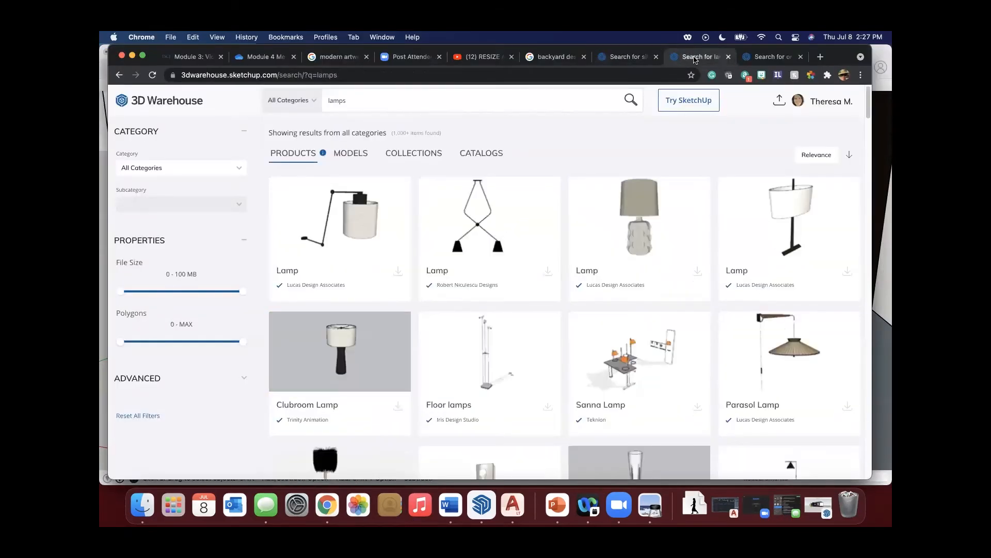
left_click(780, 61)
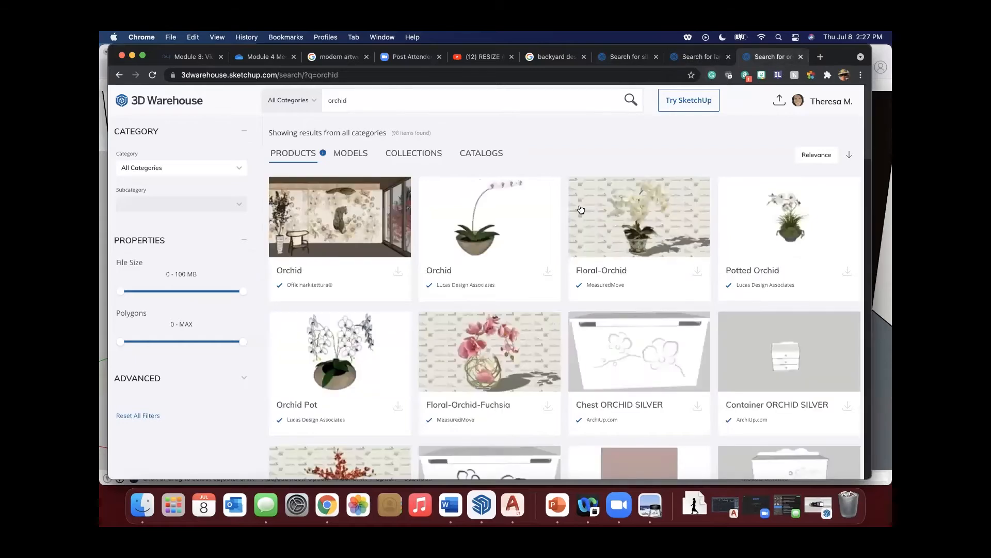
scroll(414, 333, "down", 1)
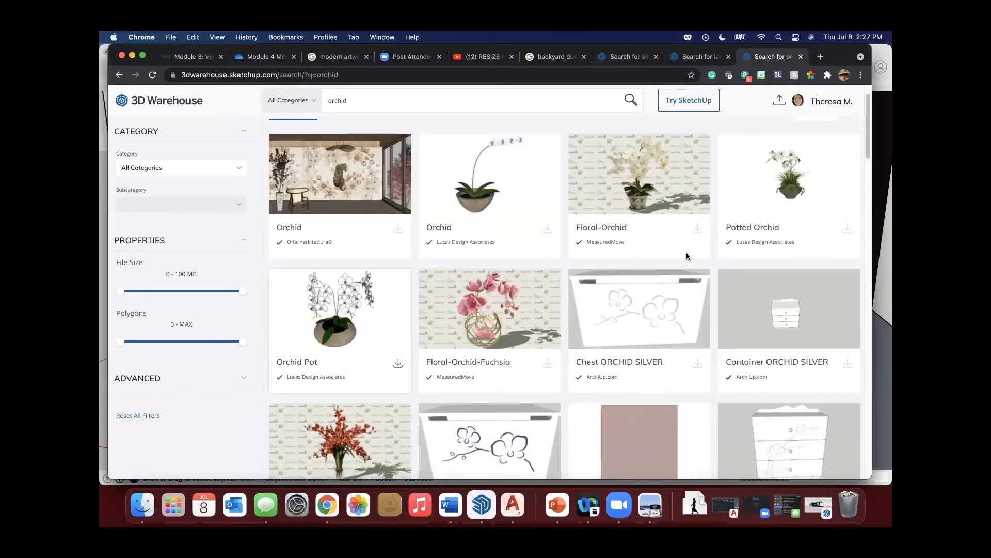
left_click(786, 202)
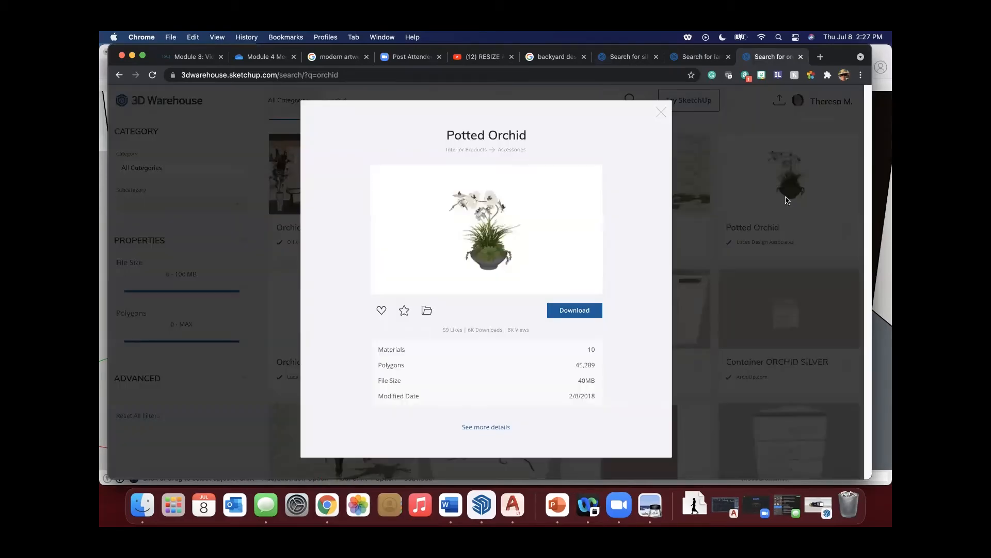
left_click(654, 113)
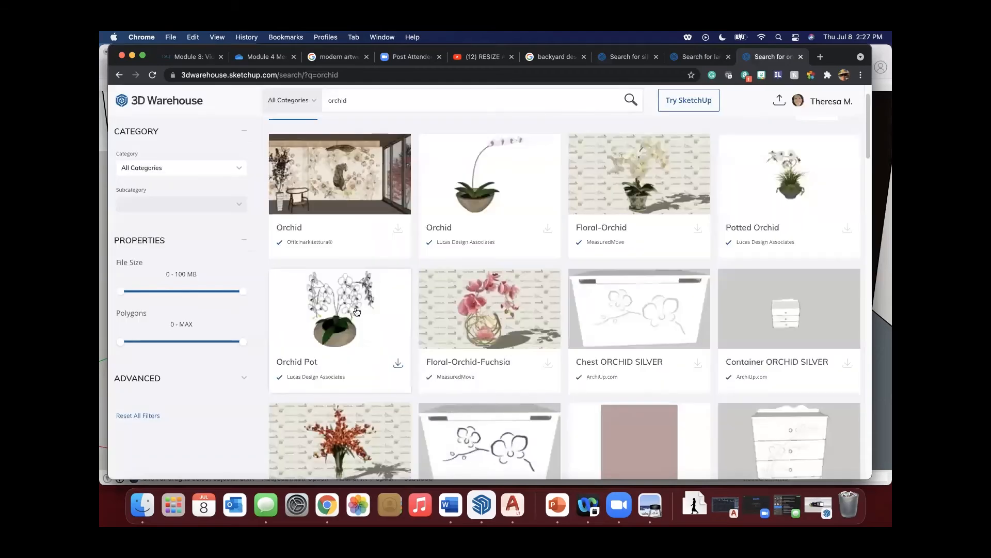
Download the Orchid Pot model as a SketchUp 2021 file and open it in SketchUp.
left_click(371, 361)
left_click(583, 316)
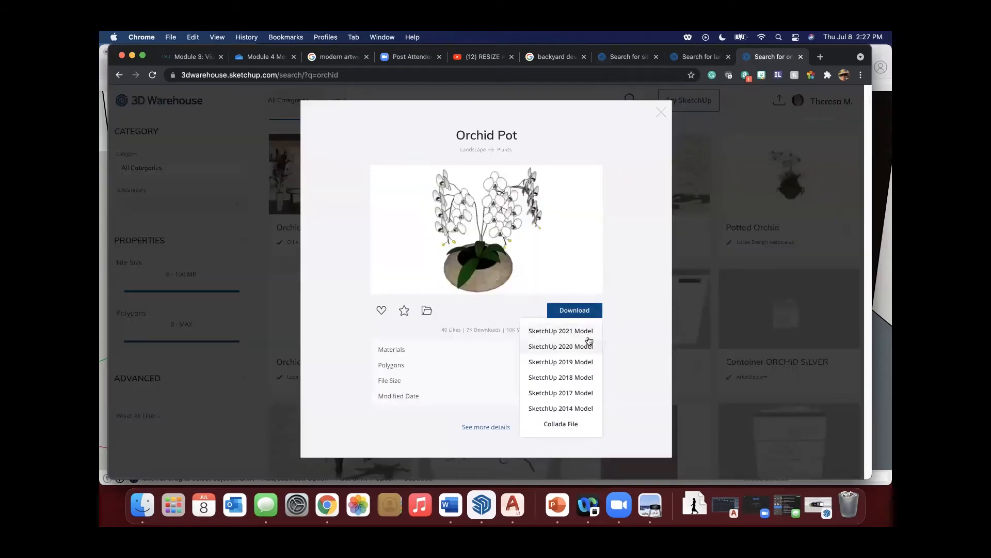
left_click(576, 333)
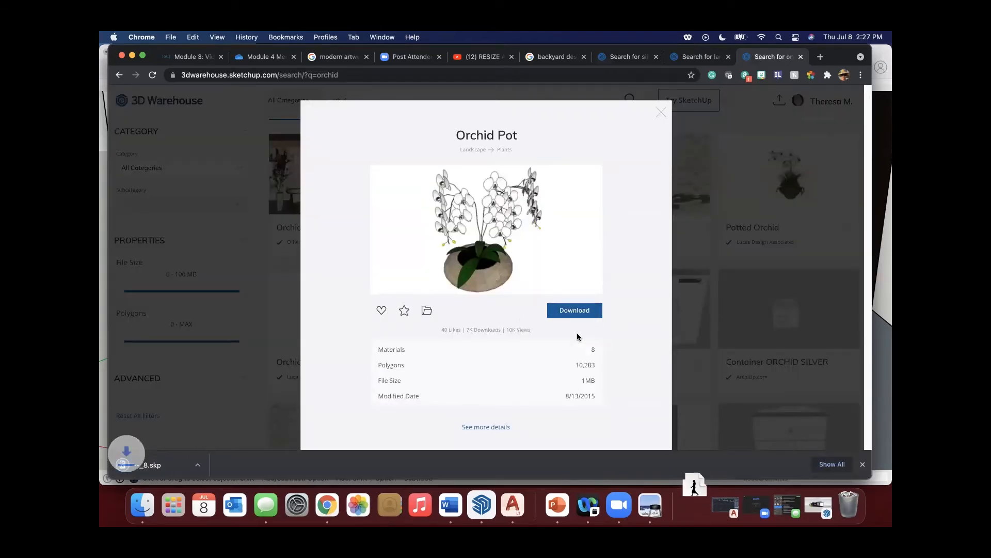
left_click(181, 468)
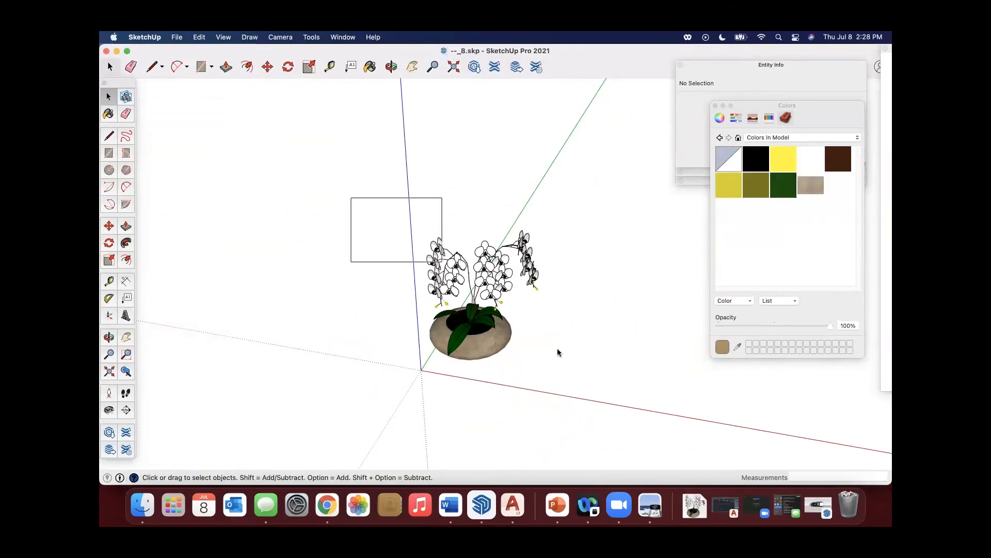
Copy the entire orchid pot model, minimize its file, and paste it onto the dining table in the Module 4 model.
key("super+a")
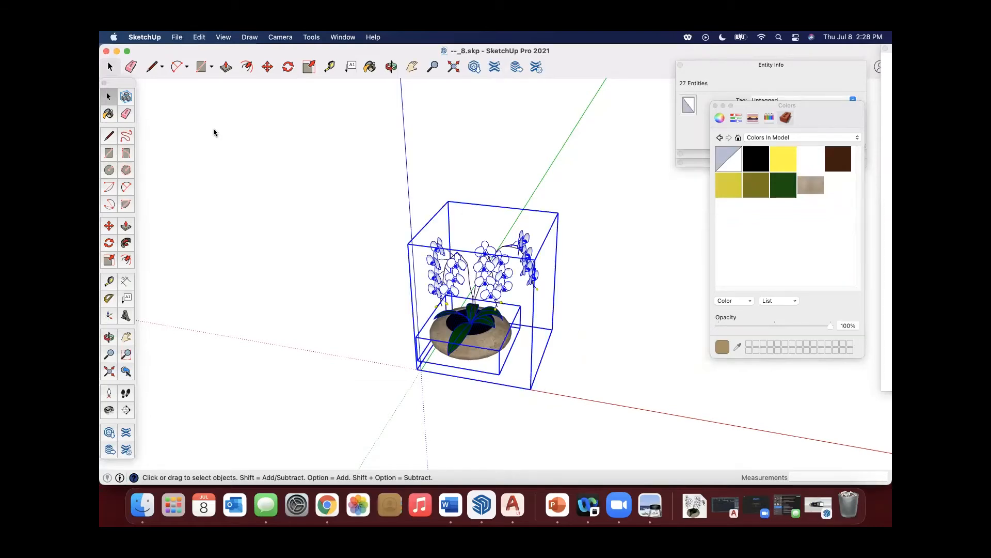
left_click(117, 52)
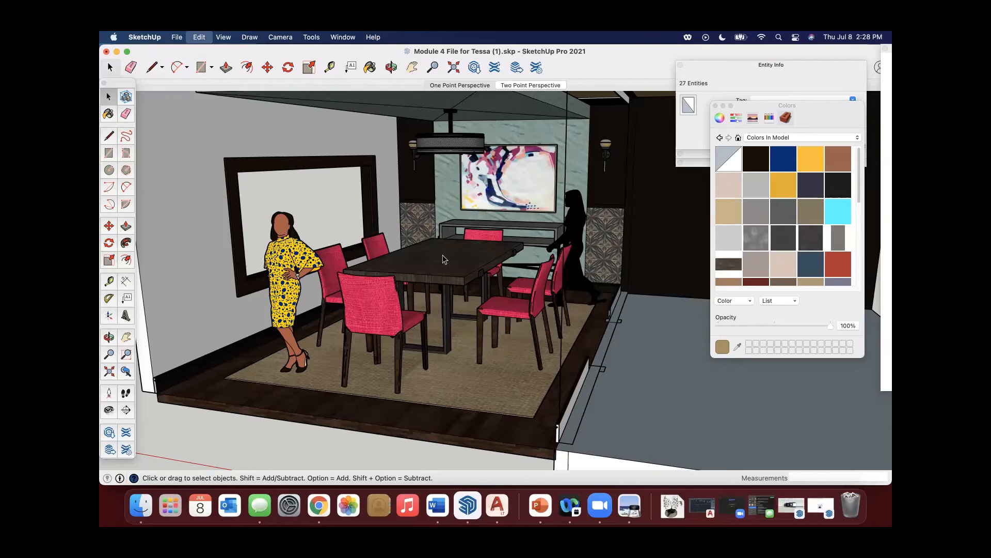
key("super+v")
scroll(419, 258, "up", 3)
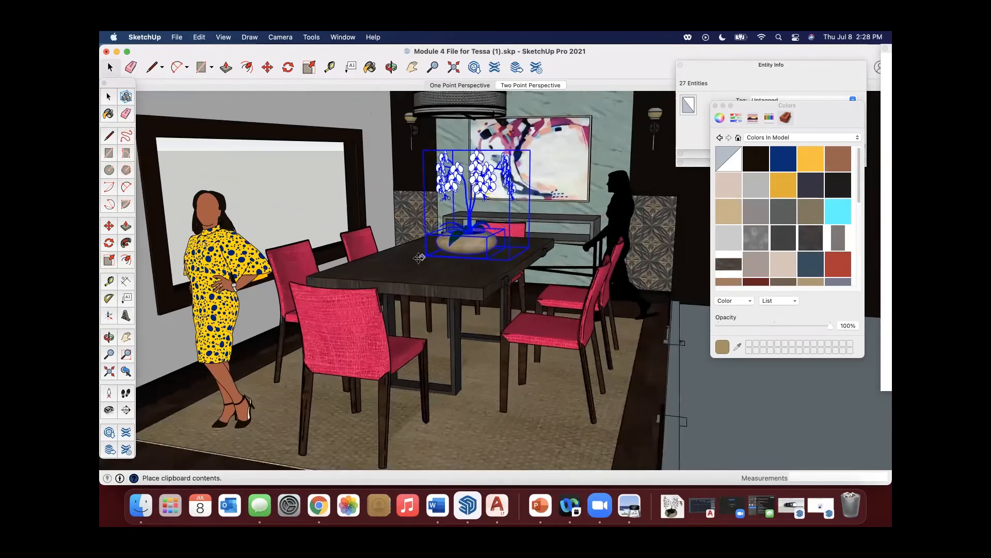
scroll(415, 260, "up", 4)
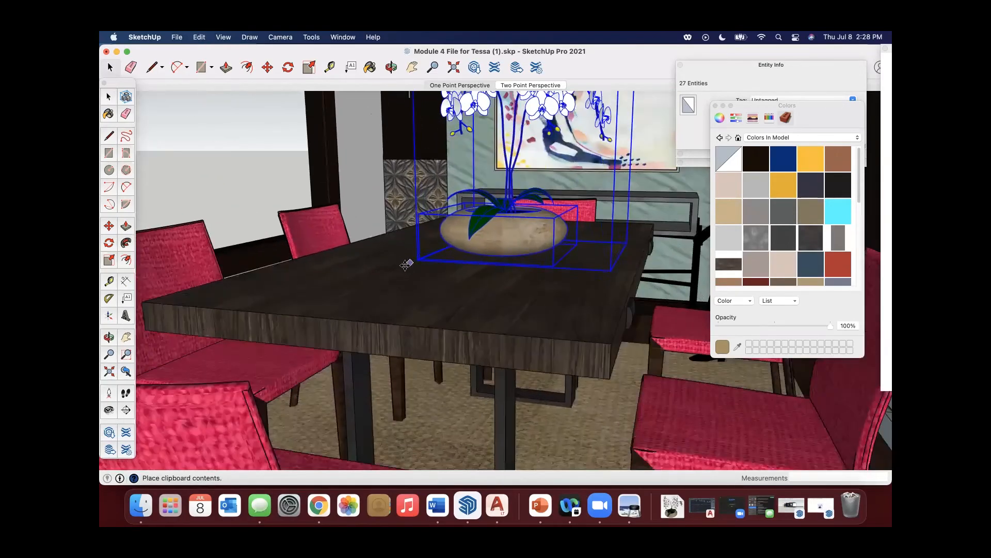
left_click(386, 262)
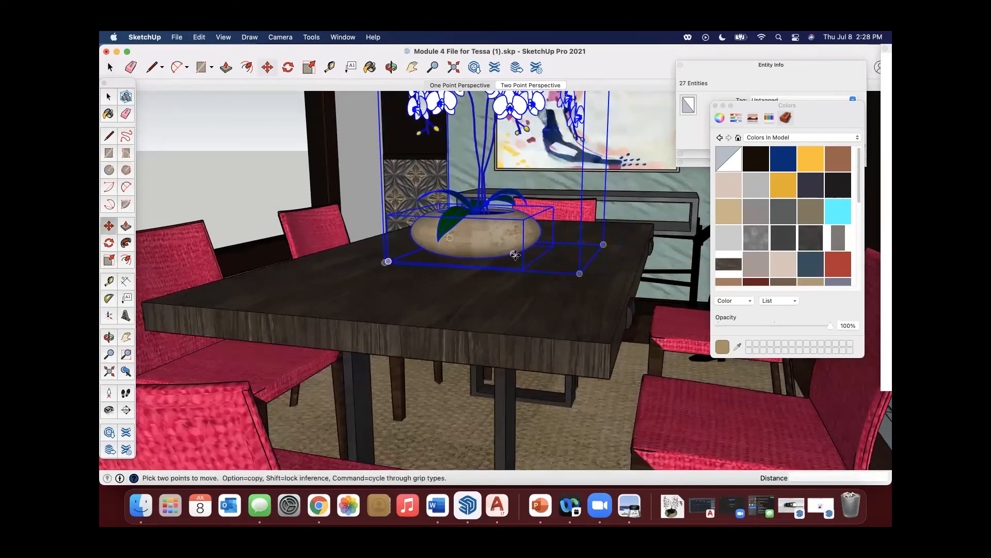
Move the pasted orchid pot slightly across the dining tabletop.
scroll(515, 255, "down", 5)
middle_click_drag(515, 254, 589, 295)
scroll(510, 293, "up", 4)
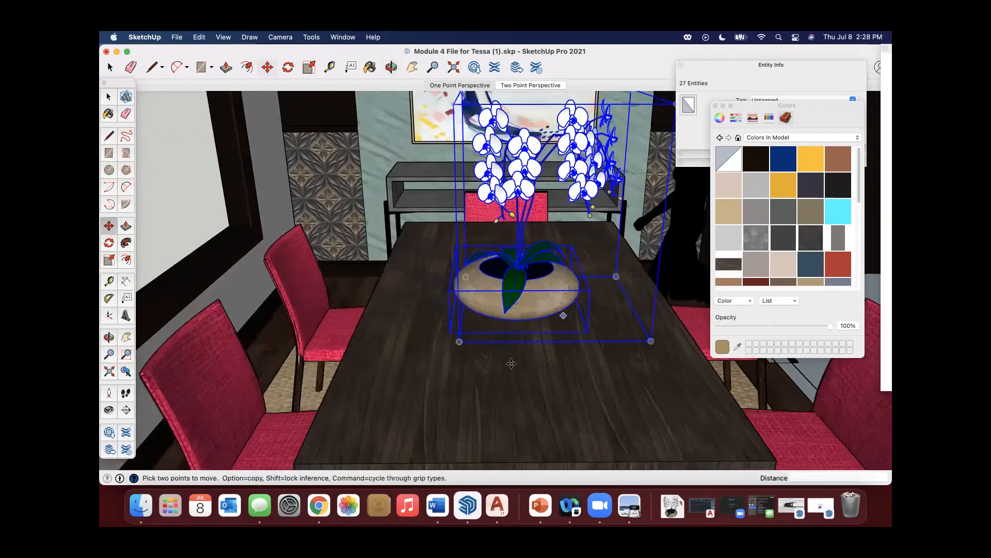
left_click(512, 363)
left_click(523, 363)
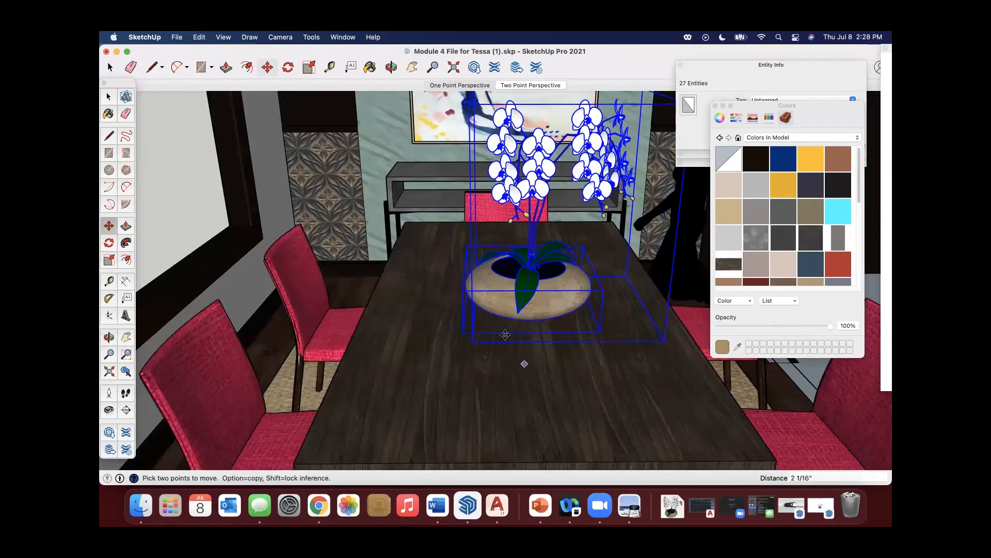
middle_click_drag(522, 363, 754, 259)
middle_click_drag(533, 237, 281, 230)
key("space")
Deselect the orchid pot and examine how it sits on the dining table from several angles.
left_click(680, 184)
middle_click_drag(680, 184, 537, 202)
middle_click_drag(385, 210, 531, 230, "shift")
scroll(502, 182, "up", 5)
middle_click_drag(499, 180, 460, 220)
scroll(432, 216, "down", 5)
left_click(391, 261)
middle_click_drag(391, 261, 413, 180)
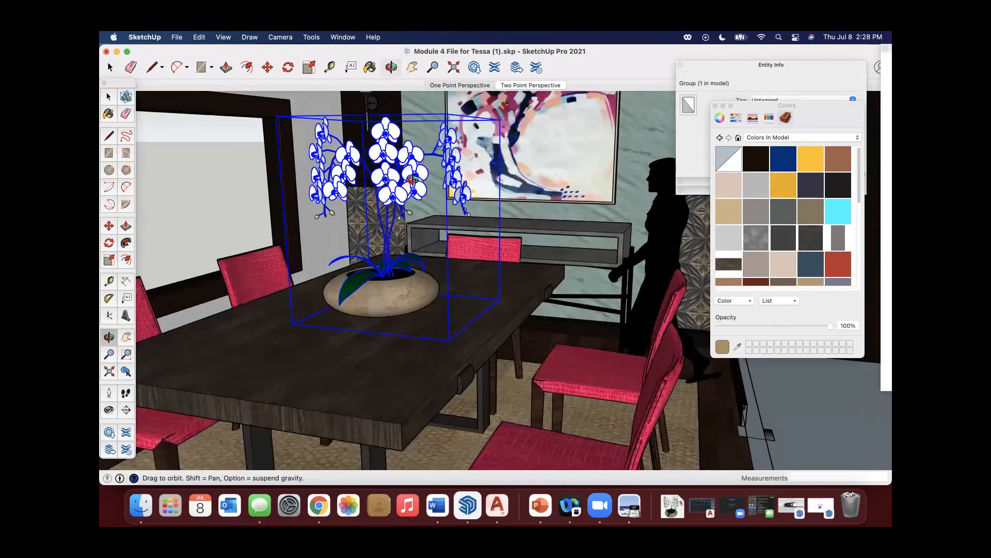
left_click(110, 256)
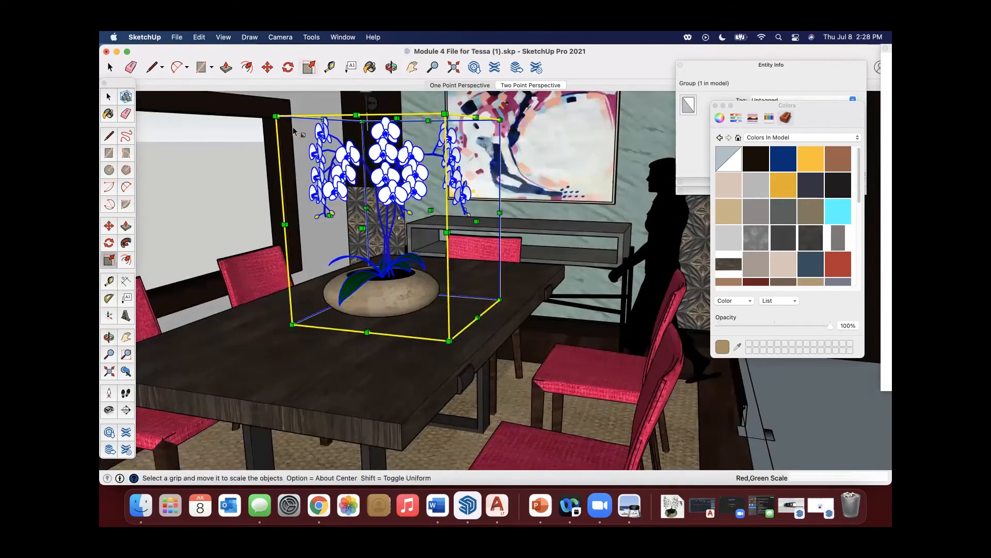
left_click_drag(275, 114, 291, 126)
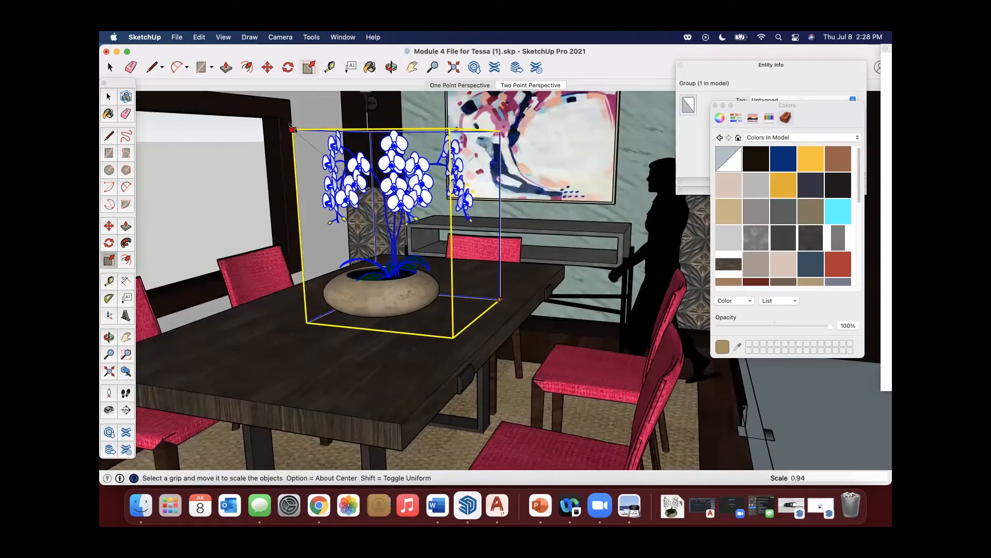
key("Escape")
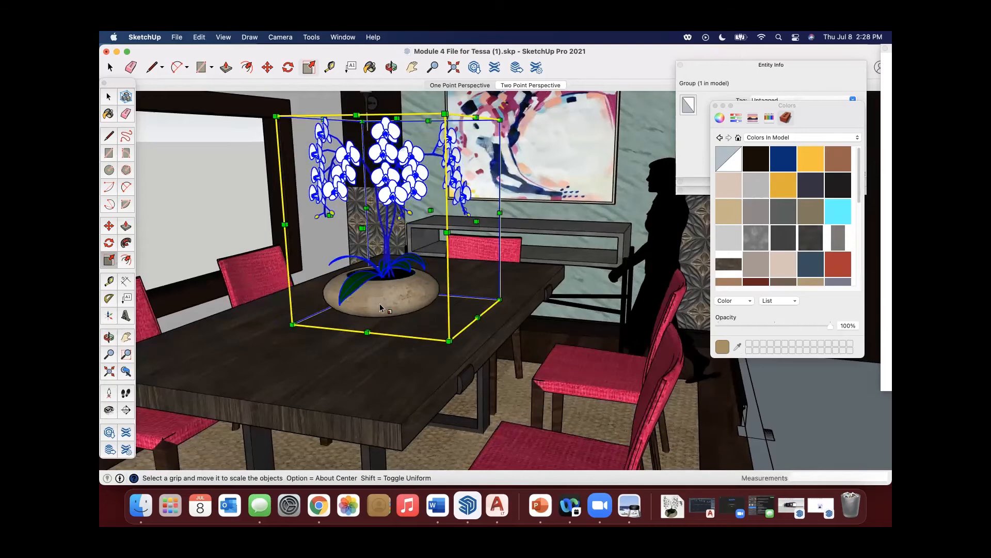
Combine the orchid's pot and its flowers into a single group.
key("space")
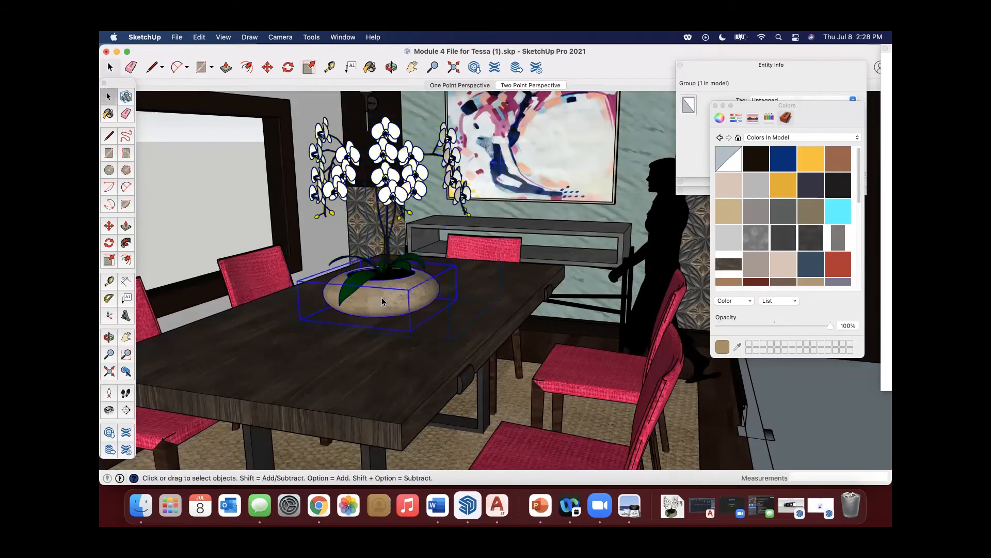
left_click(390, 264)
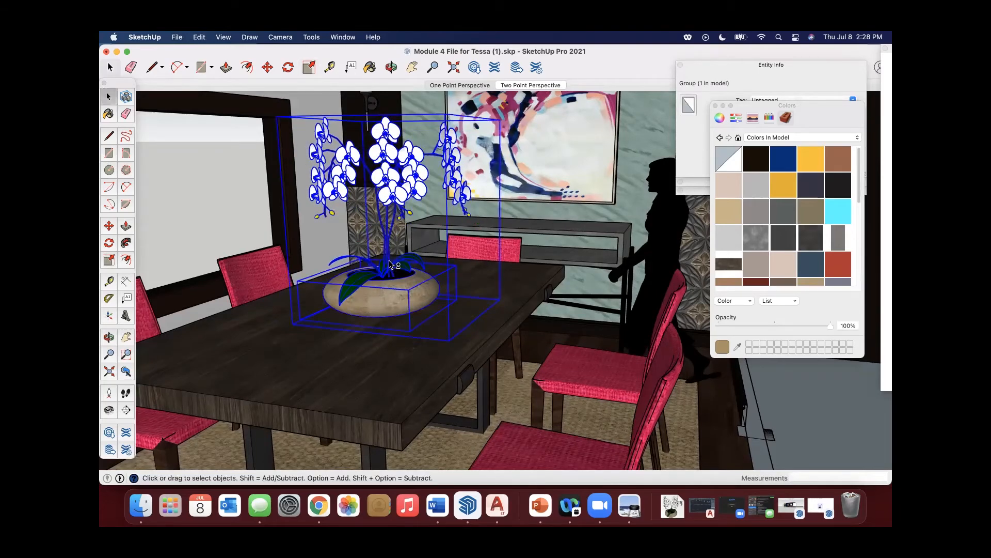
right_click(391, 221)
left_click(378, 293)
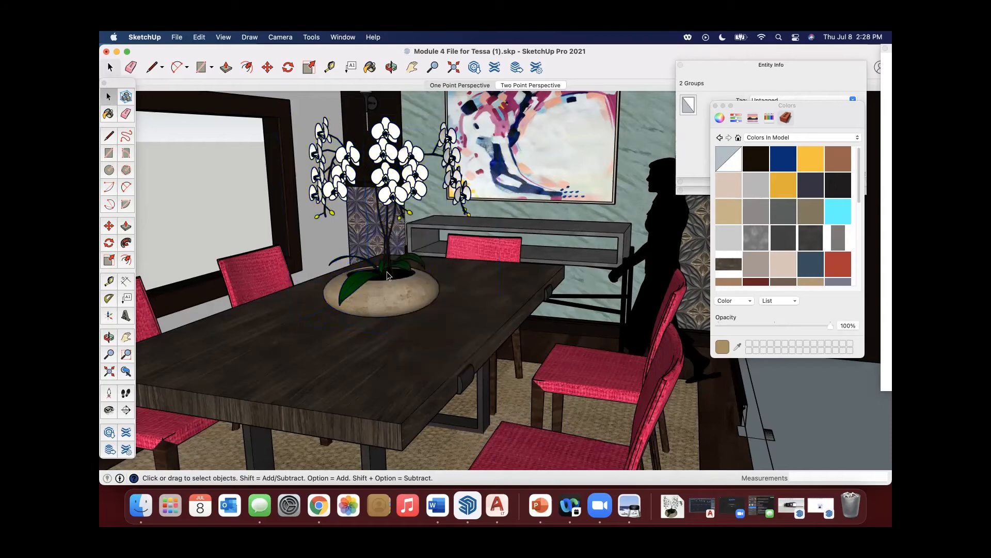
left_click(383, 294)
double_click(384, 294)
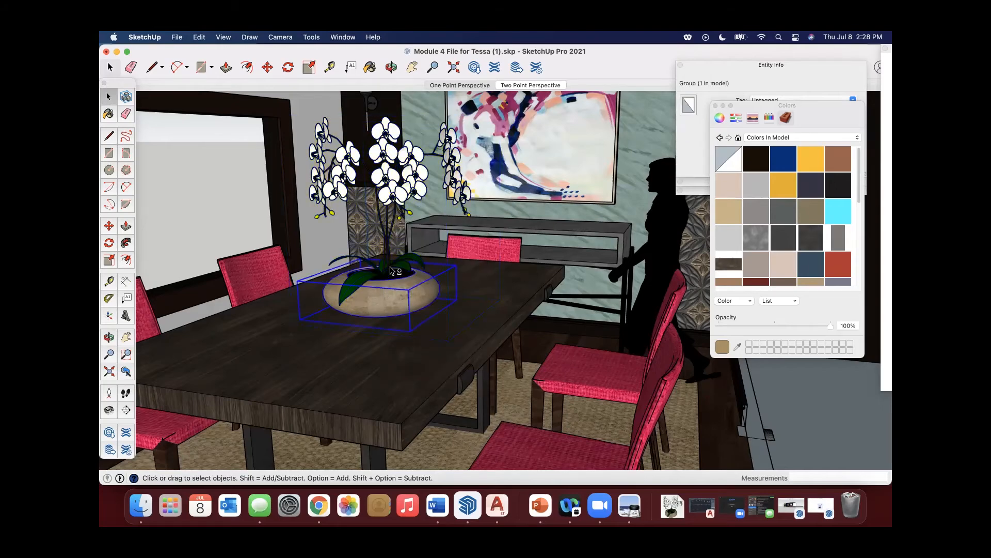
left_click(390, 270, "shift")
left_click(345, 187, "shift")
left_click(402, 192, "shift")
middle_click_drag(402, 192, 456, 269)
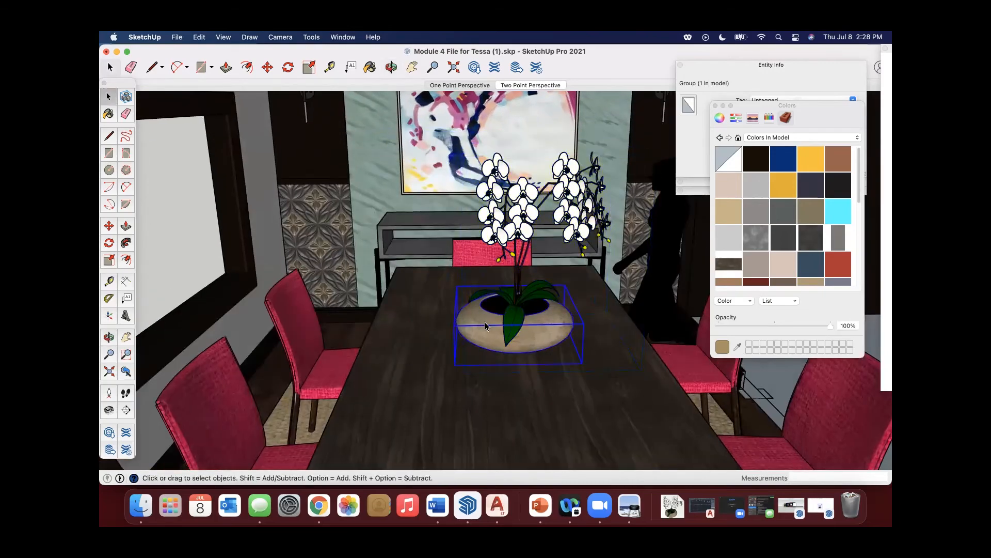
left_click(519, 288, "shift")
right_click(519, 288)
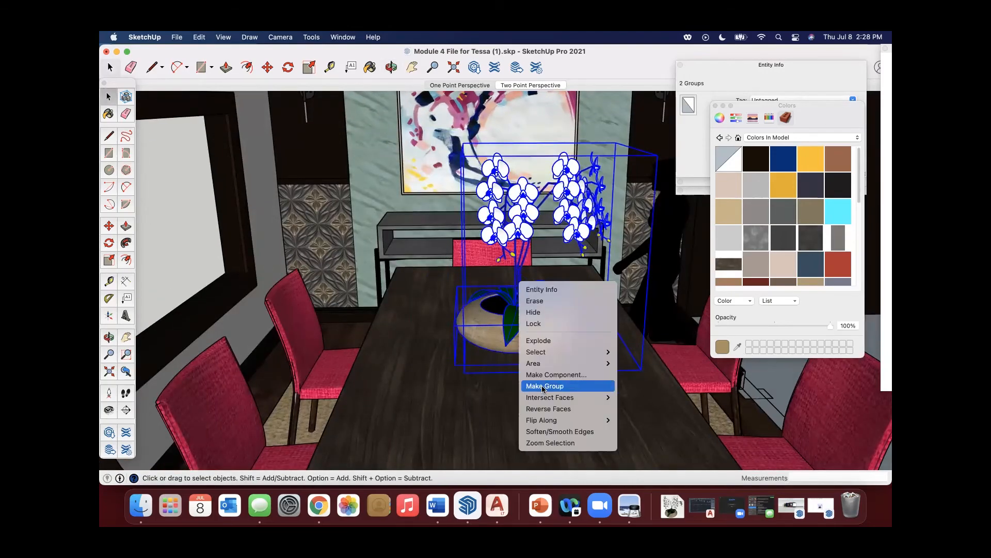
left_click(547, 386)
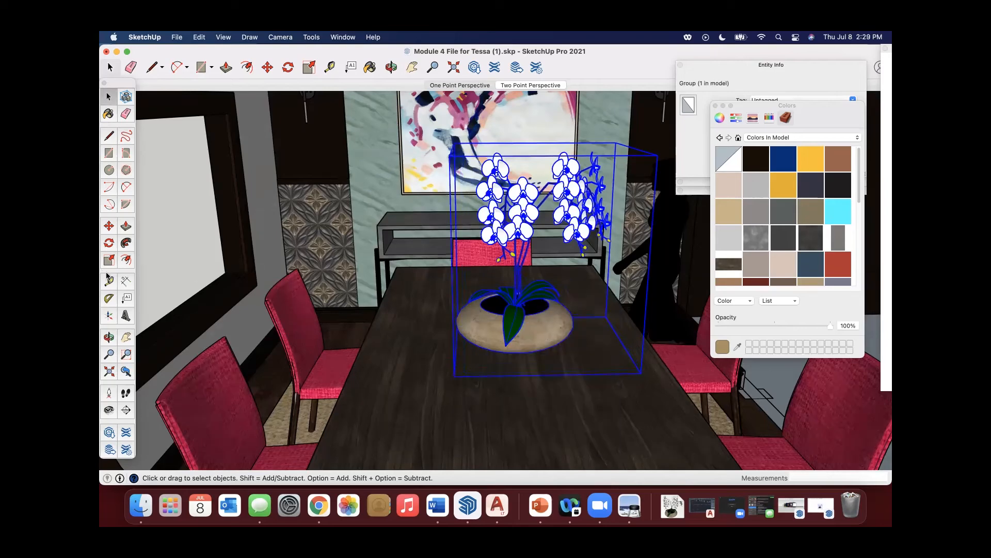
Scale the grouped orchid pot down uniformly from a corner so it is smaller on the dining table.
left_click(111, 257)
middle_click_drag(595, 214, 567, 192)
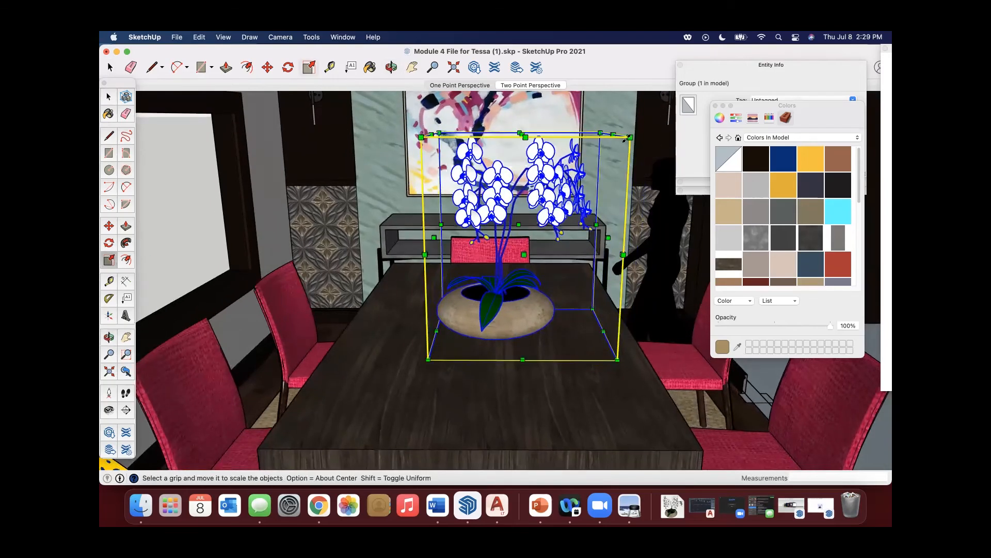
left_click_drag(630, 136, 614, 189)
key("space")
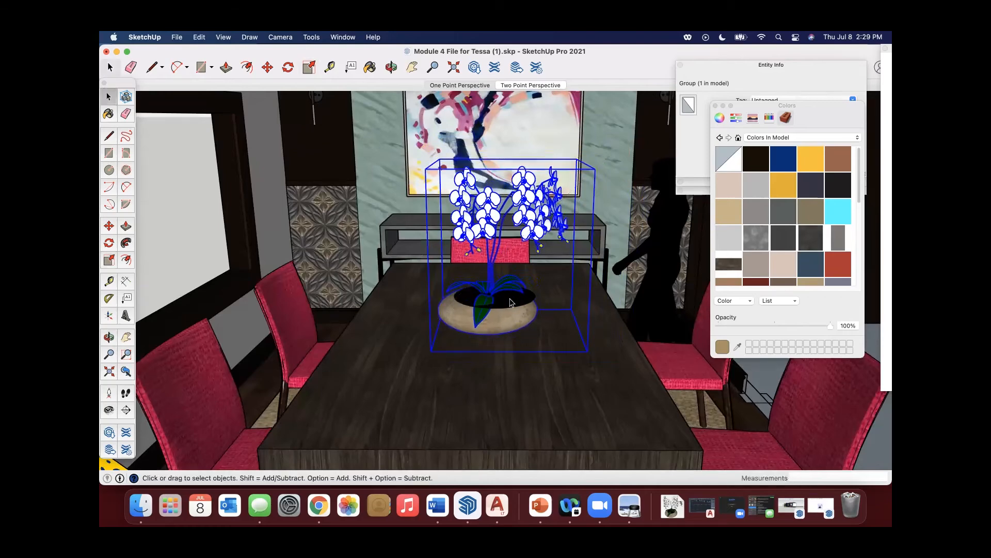
Inside the orchid group, scale the black face in the pot's opening to about 0.79 and leave the group.
double_click(488, 301)
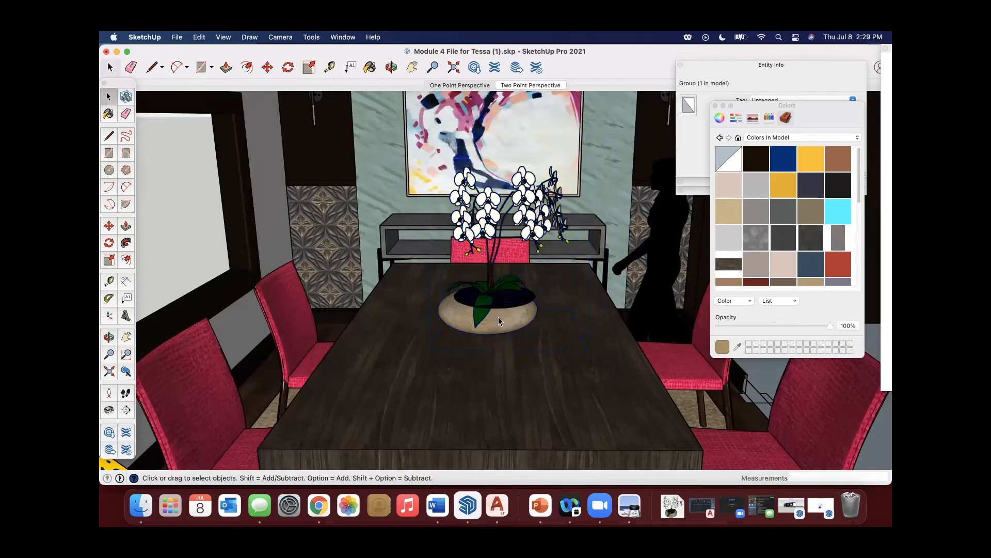
left_click(109, 259)
left_click_drag(533, 284, 521, 294)
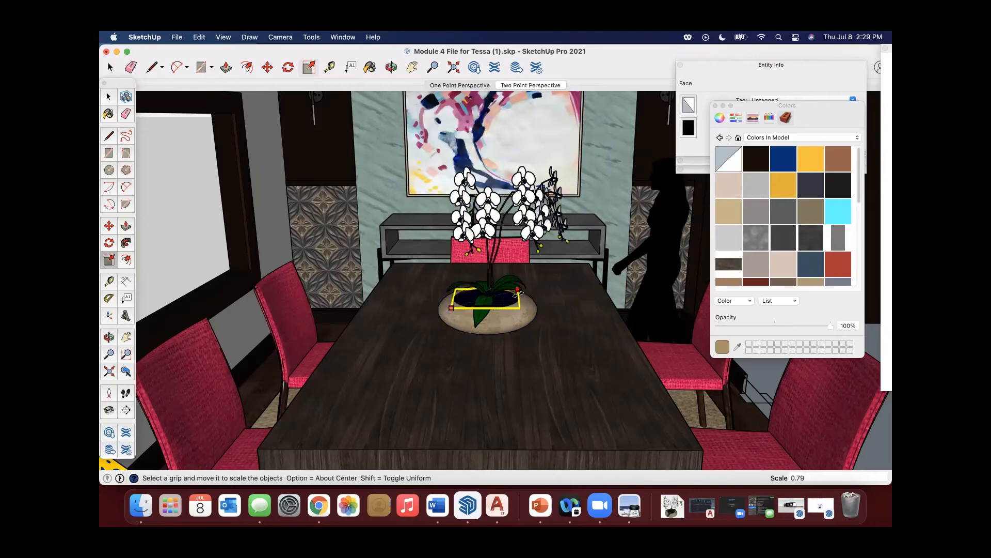
key("space")
left_click(194, 270)
Examine the orchid and both figures in the dining room from several angles and distances.
scroll(452, 276, "down", 3)
middle_click_drag(469, 292, 553, 267)
scroll(464, 301, "down", 3)
middle_click_drag(477, 279, 724, 452)
middle_click_drag(653, 269, 642, 216)
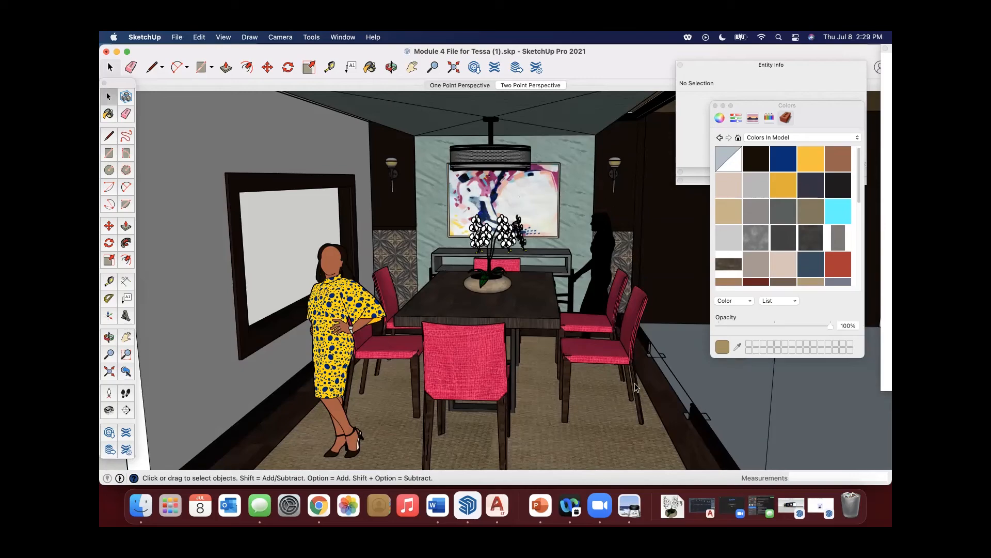
scroll(540, 292, "up", 3)
scroll(535, 289, "down", 8)
middle_click_drag(535, 289, 553, 246)
Restore the minimized orchid pot file and close it.
left_click(821, 508)
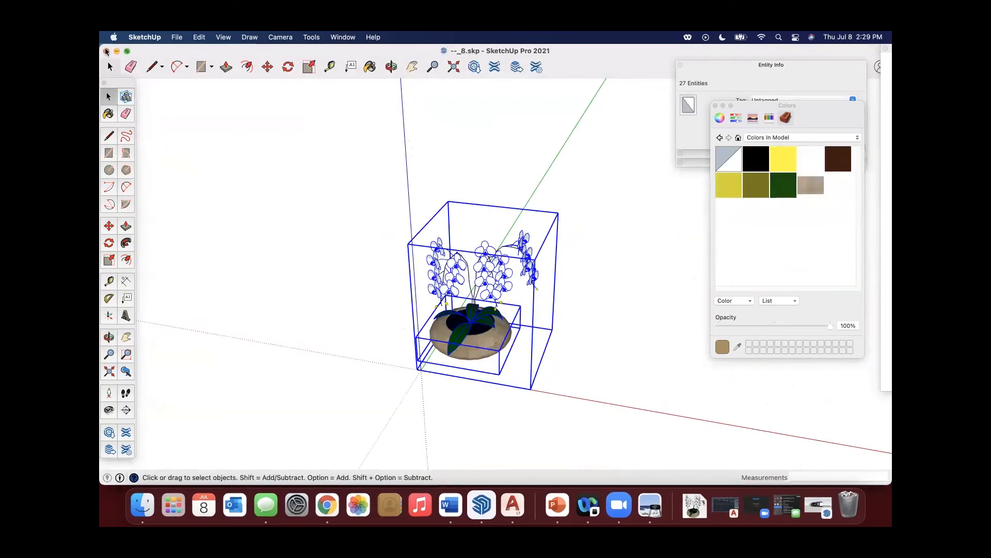
left_click(107, 52)
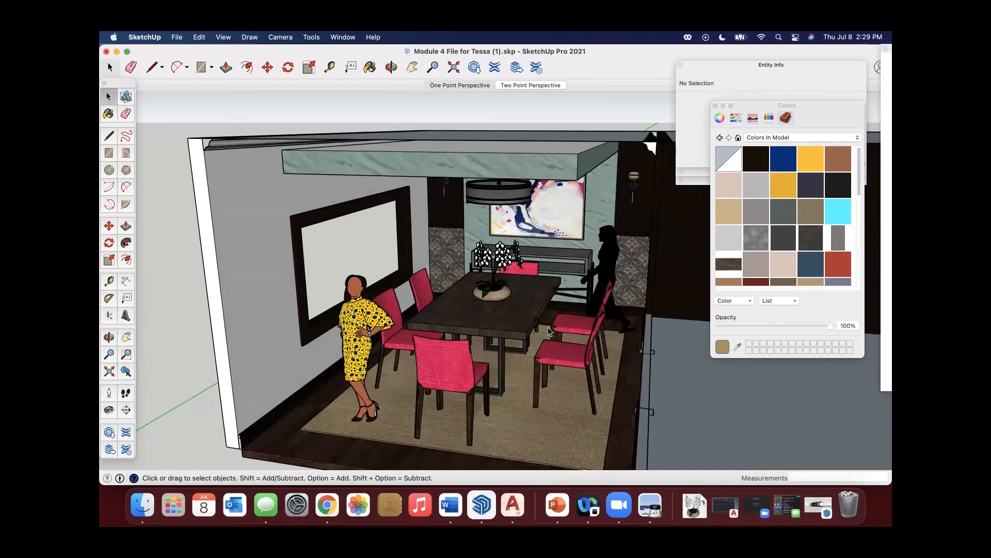
Switch to Chrome, close the Orchid Pot details, search 3D Warehouse for "vase", and browse the product results.
left_click(327, 504)
left_click(660, 113)
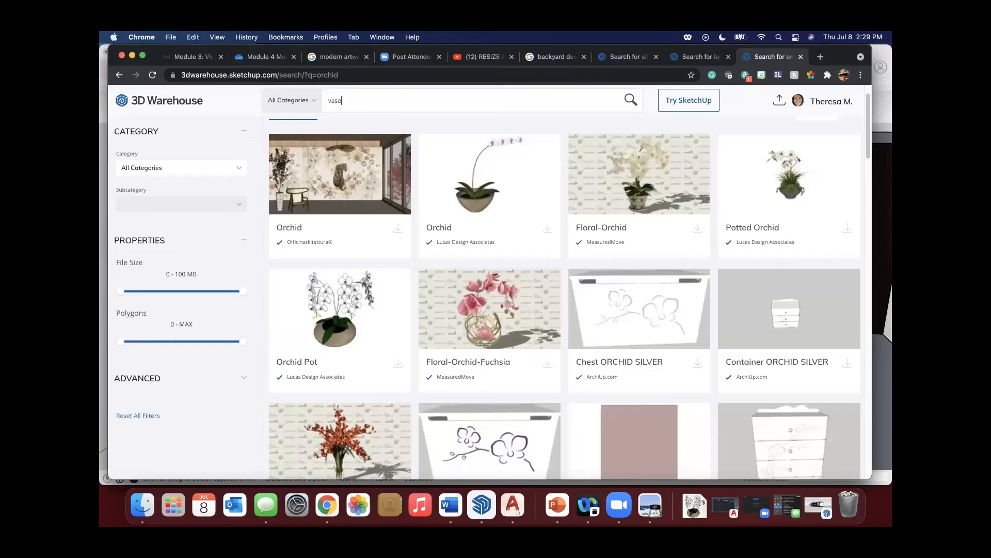
key("Return")
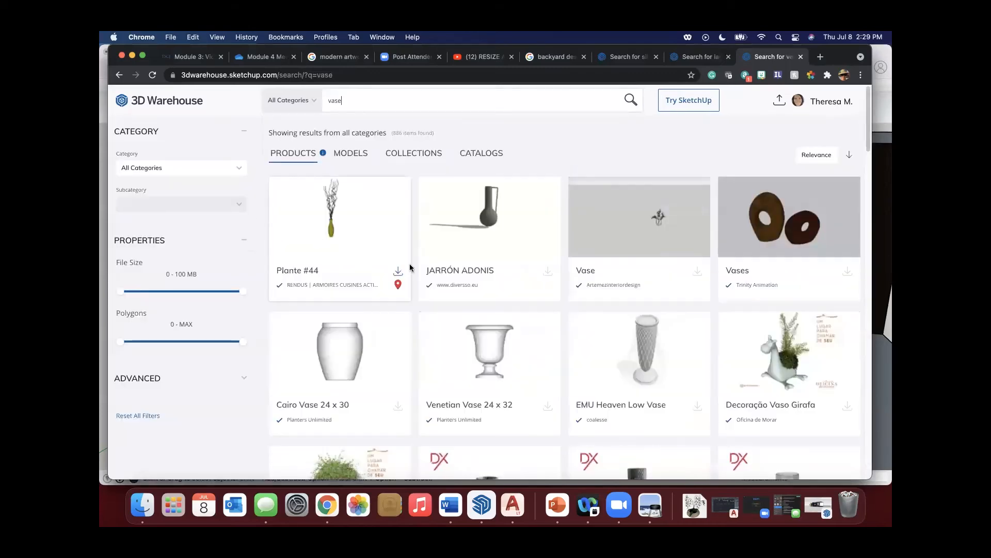
scroll(411, 264, "down", 5)
scroll(411, 265, "down", 1)
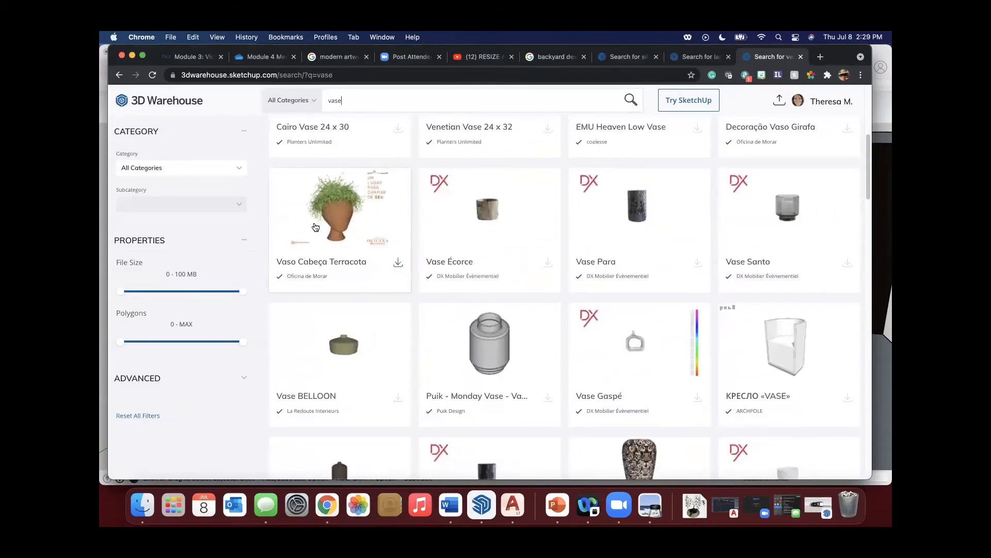
scroll(466, 257, "down", 13)
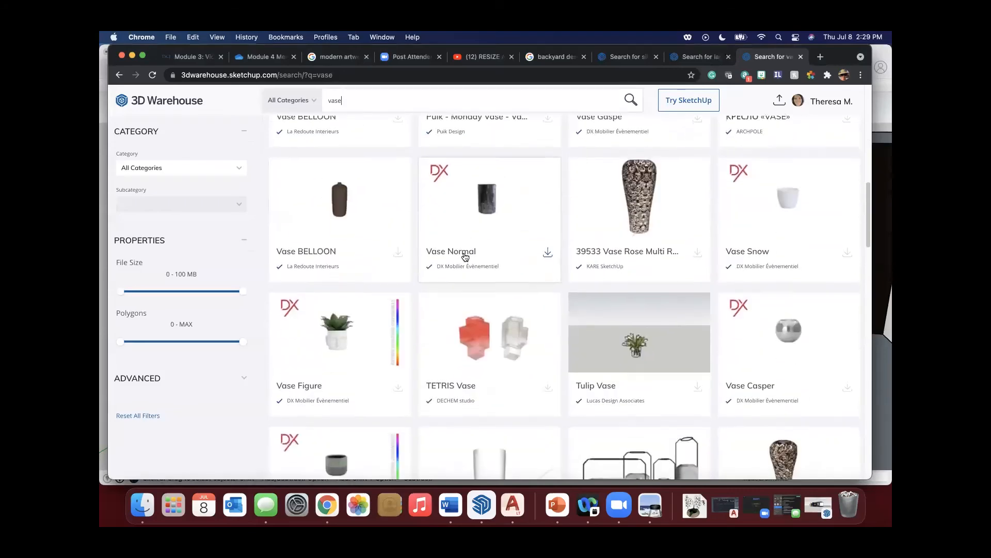
Look further through the 3D Warehouse "vase" results for a simple decorative vase.
scroll(465, 256, "down", 6)
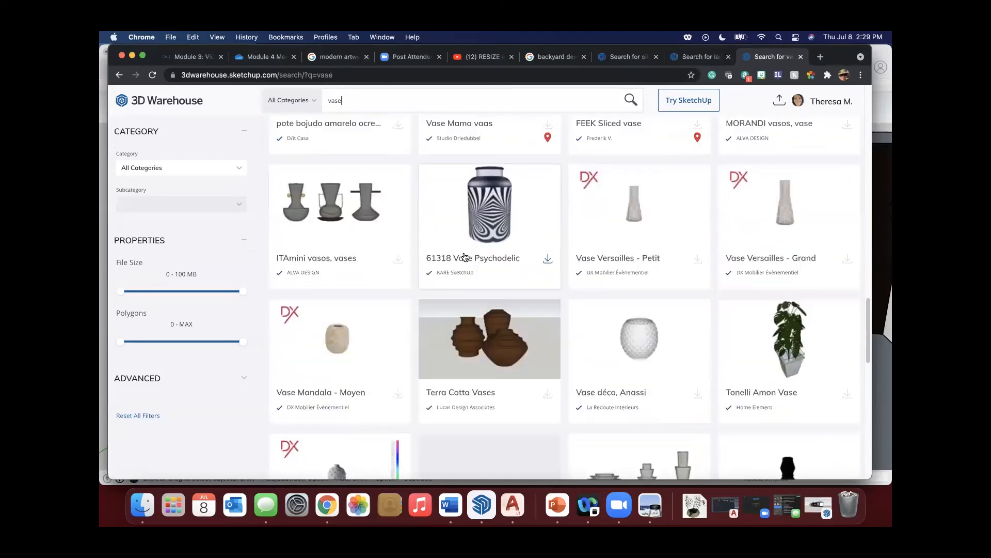
scroll(465, 256, "down", 3)
scroll(465, 256, "down", 6)
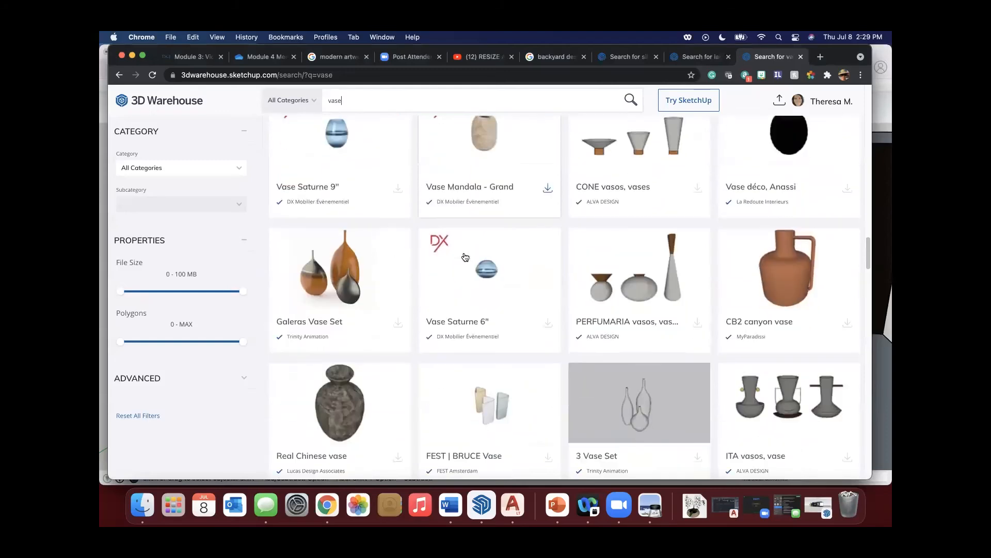
scroll(465, 256, "down", 2)
scroll(465, 256, "down", 7)
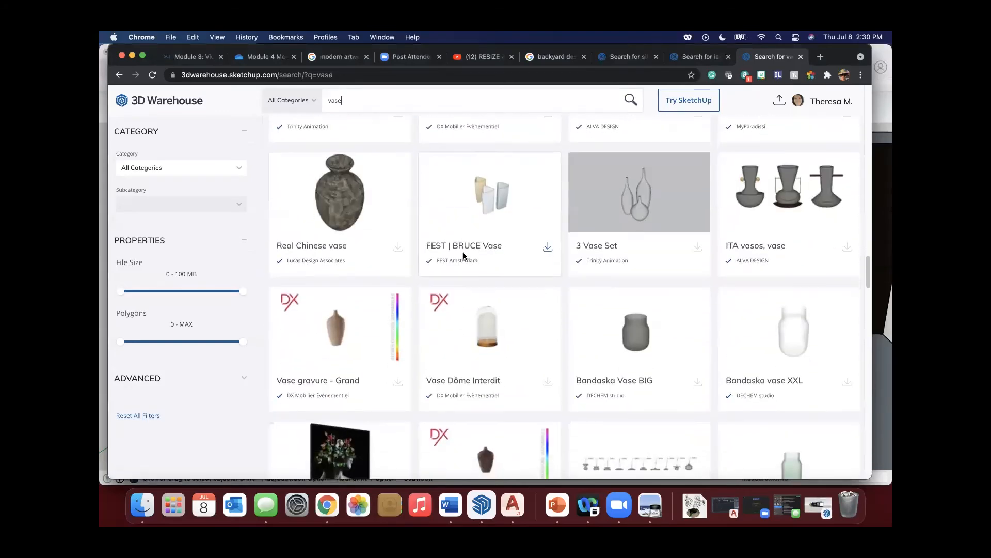
scroll(465, 256, "down", 2)
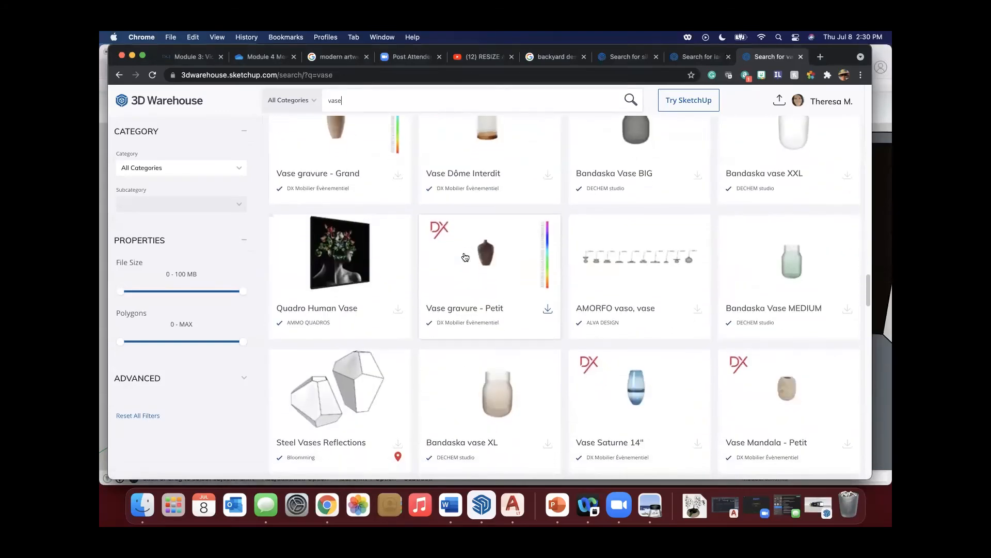
scroll(465, 257, "down", 6)
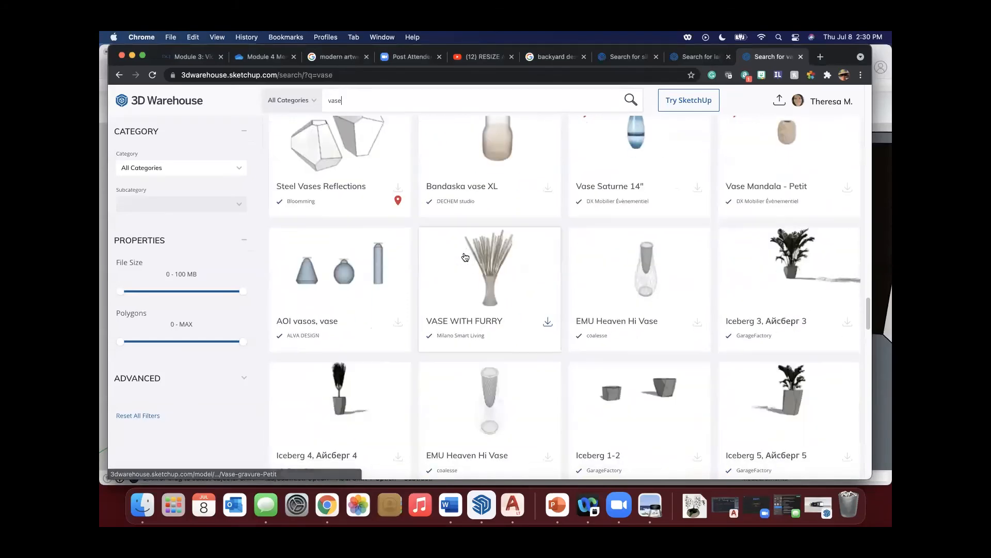
scroll(463, 255, "down", 1)
scroll(464, 256, "down", 7)
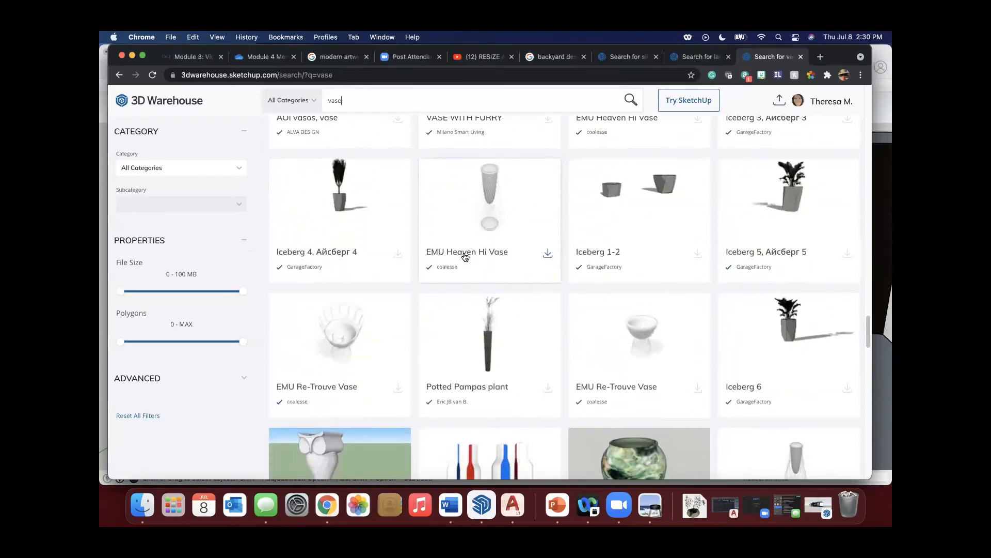
scroll(465, 257, "down", 4)
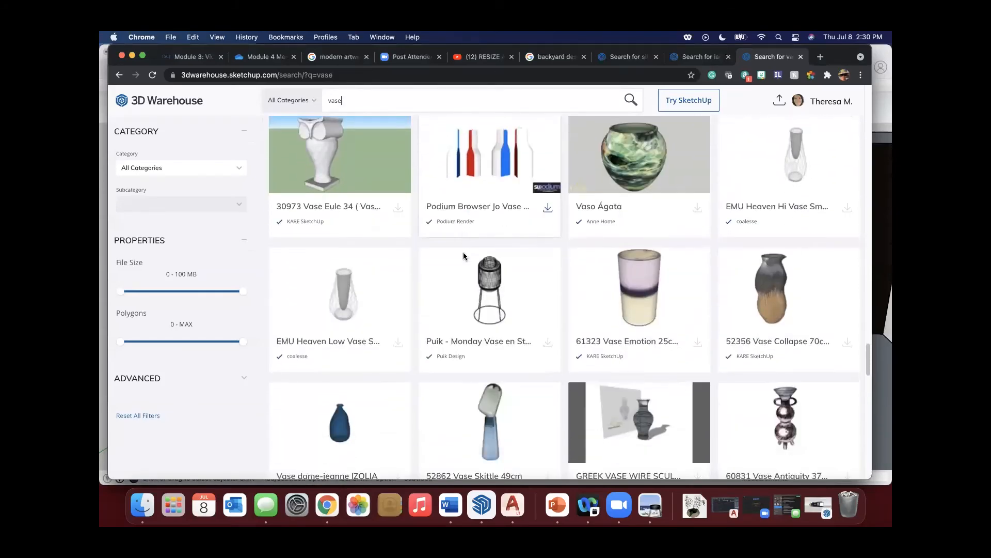
scroll(465, 257, "down", 2)
Download the dark blue Vase dame-jeanne IZOLIA model from 3D Warehouse as a SketchUp file.
left_click(364, 325)
left_click(578, 310)
left_click(582, 331)
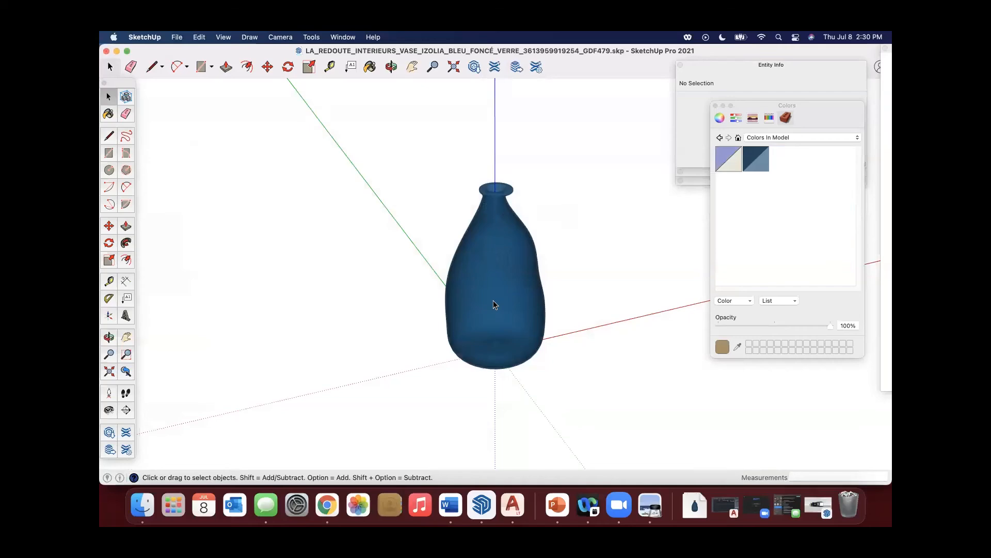
Switch to SketchUp, copy the blue vase group from its downloaded file, and minimize that file.
left_click(493, 299)
right_click(485, 272)
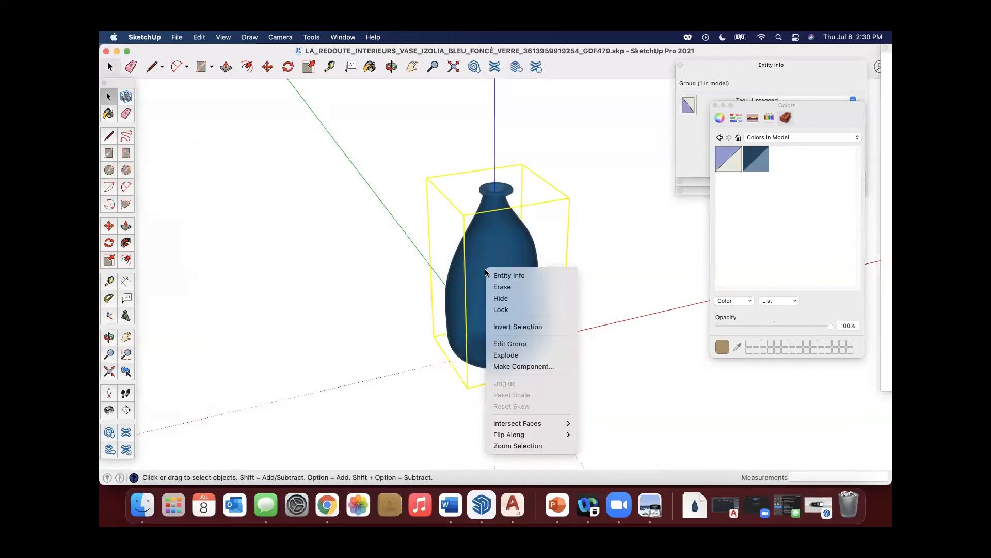
left_click(542, 201)
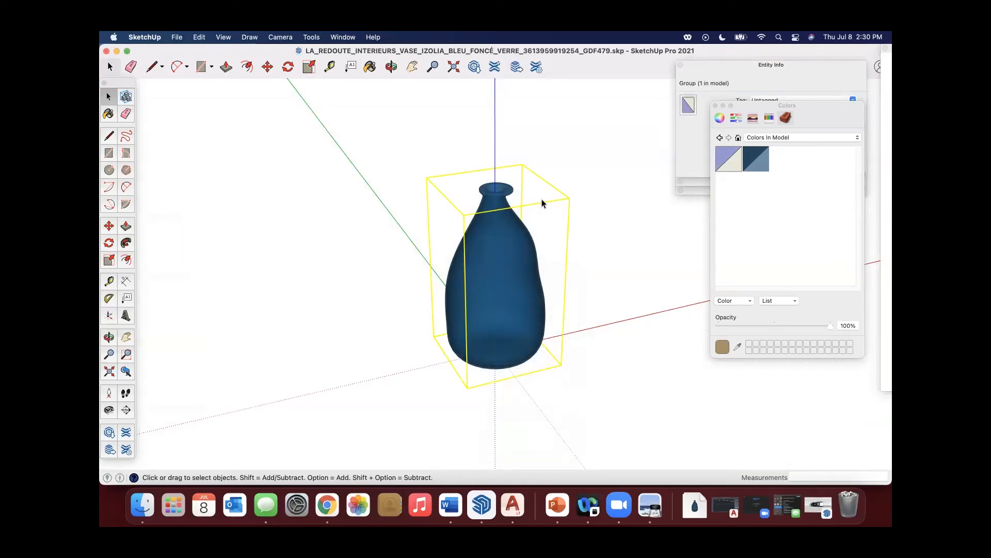
left_click(117, 52)
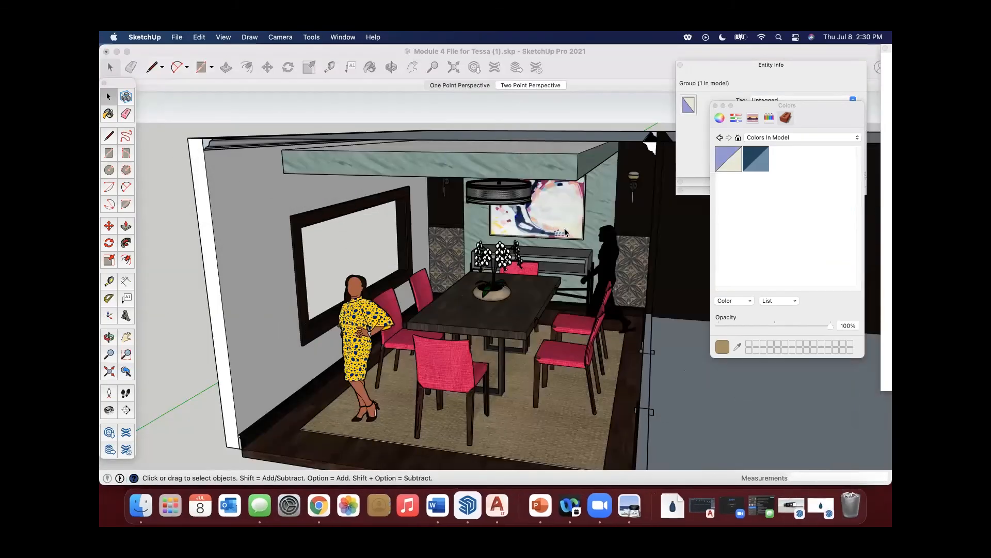
Paste the blue vase on top of the console beneath the painting, at the end nearest the black silhouette figure.
scroll(584, 247, "up", 5)
scroll(588, 246, "down", 5)
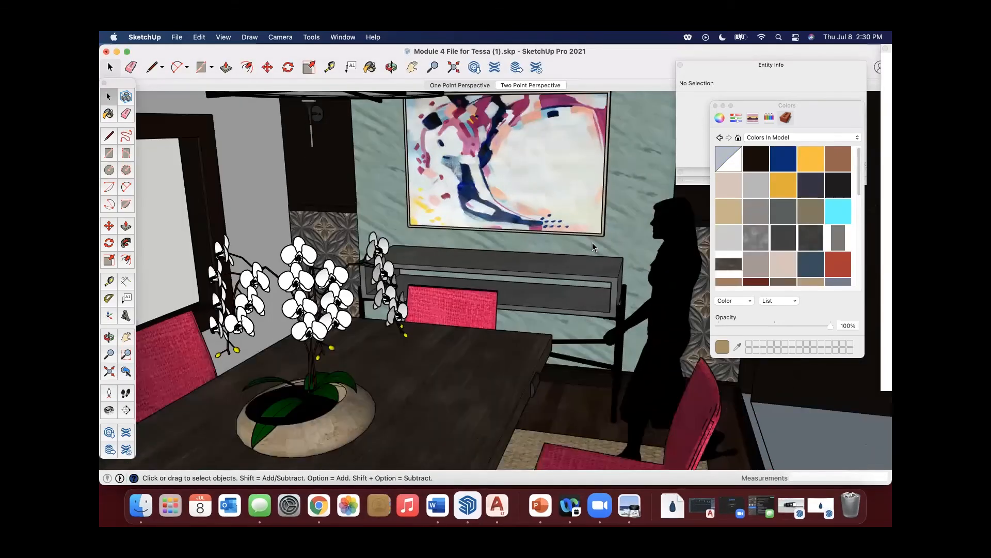
key("super+v")
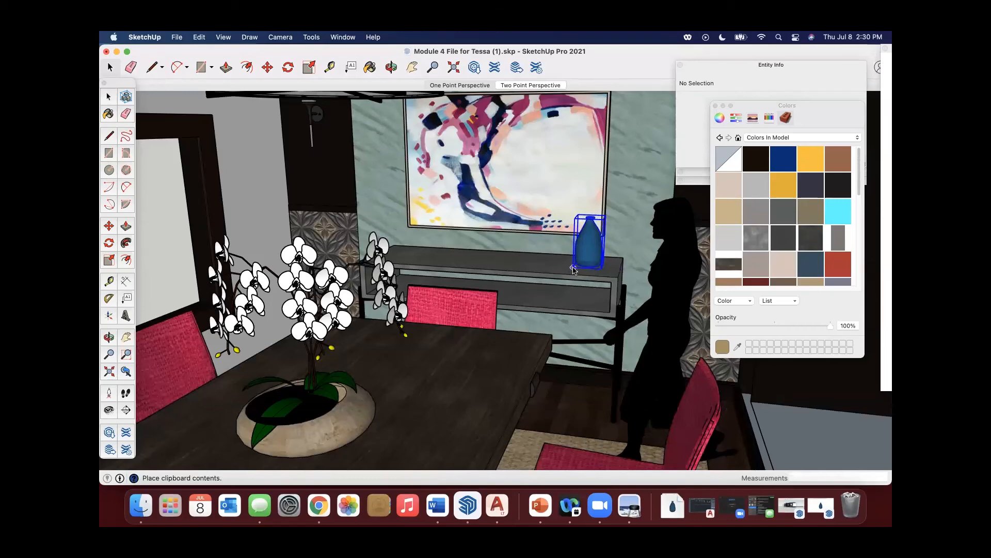
left_click(572, 269)
Scale the blue vase on the console up slightly, keeping its proportions.
key("m")
middle_click_drag(572, 269, 616, 211)
left_click(109, 261)
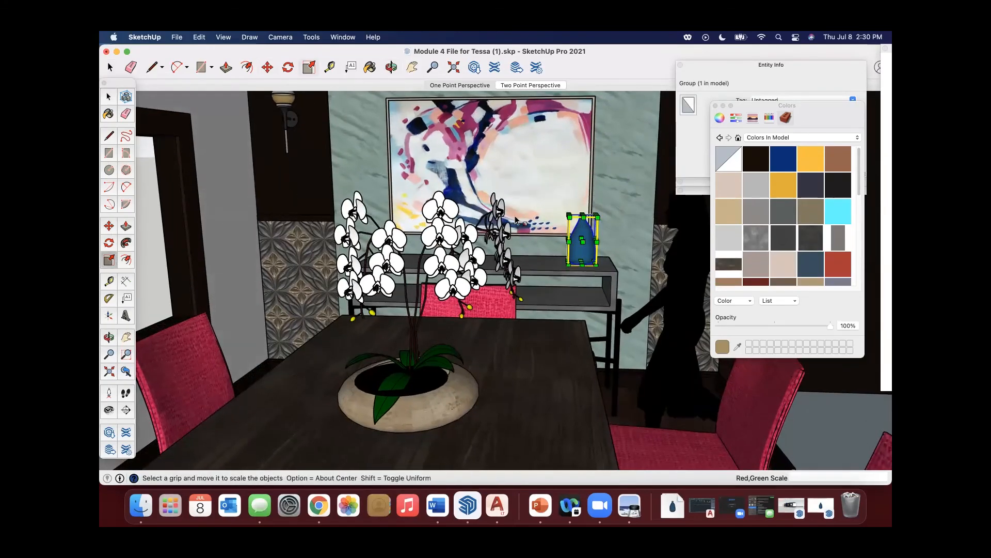
left_click_drag(597, 217, 600, 232)
middle_click_drag(571, 247, 543, 271)
Place a copy of the blue vase about 11 13/16" along the console, on the side away from the silhouette figure.
key("c")
left_click(397, 258)
key("space")
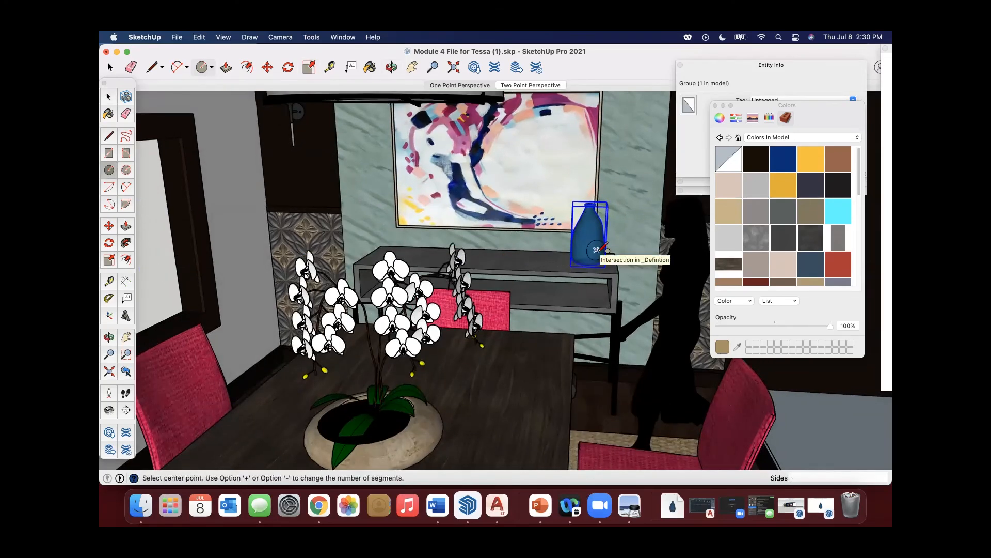
key("m")
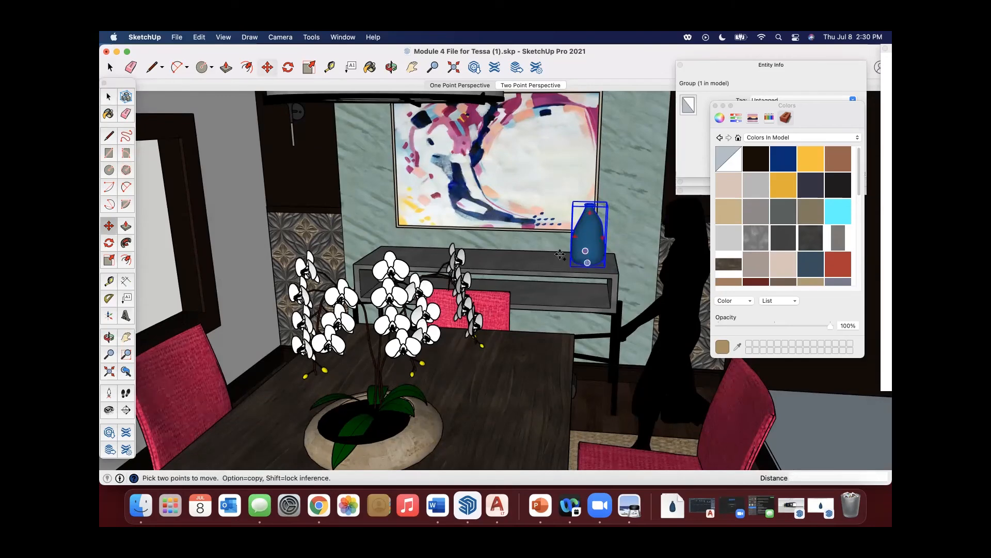
left_click(600, 259)
key("alt")
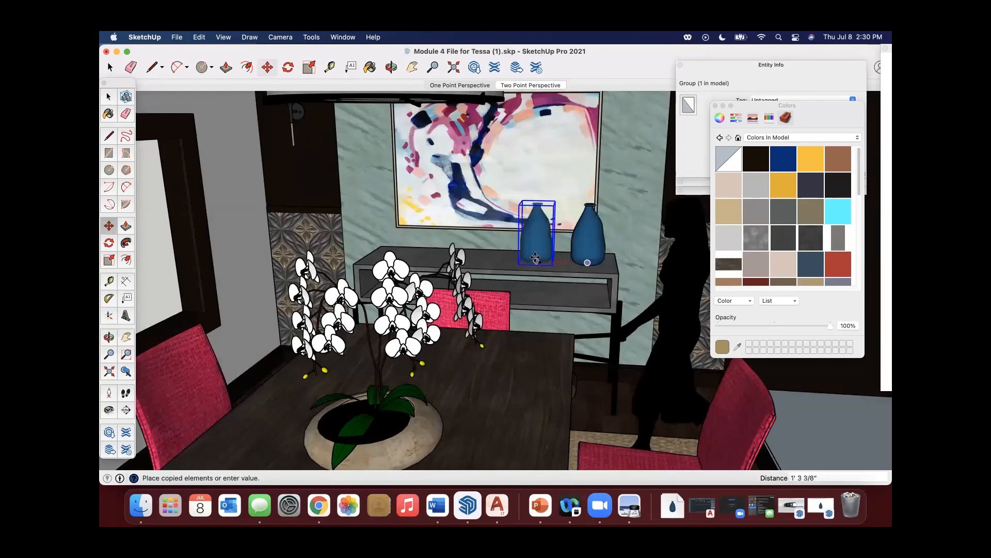
left_click(548, 259)
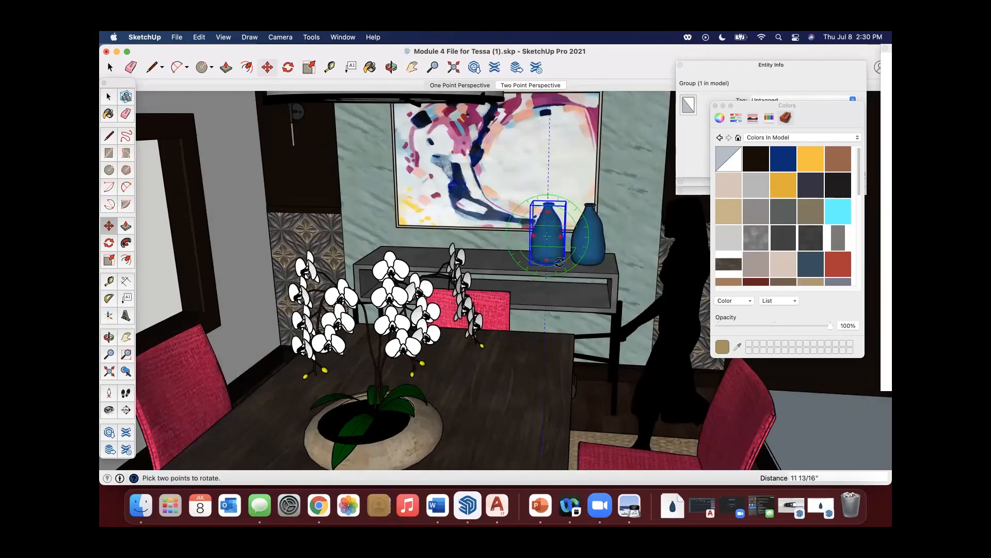
Scale the copied vase uniformly down to about 0.61 and clear the selection.
left_click(109, 260)
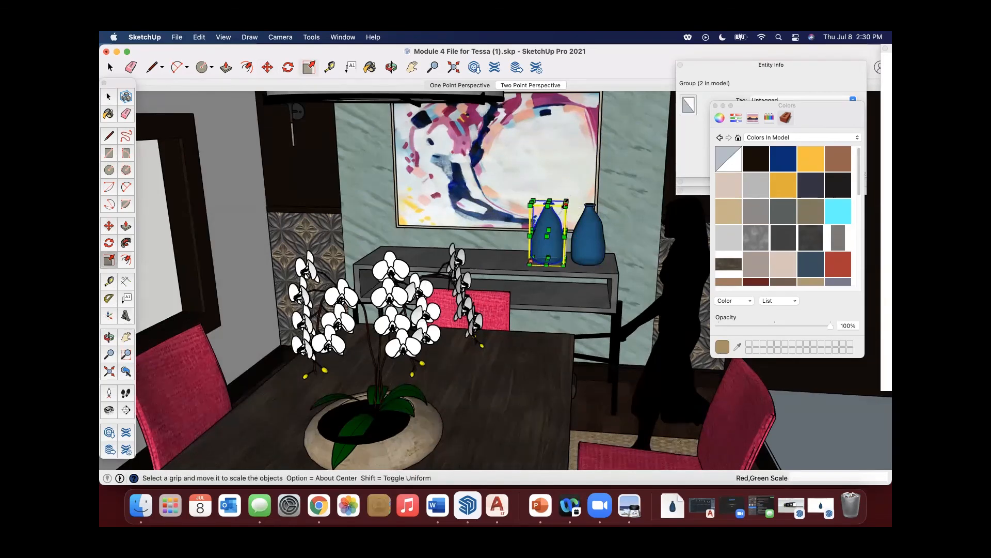
left_click_drag(567, 199, 551, 225)
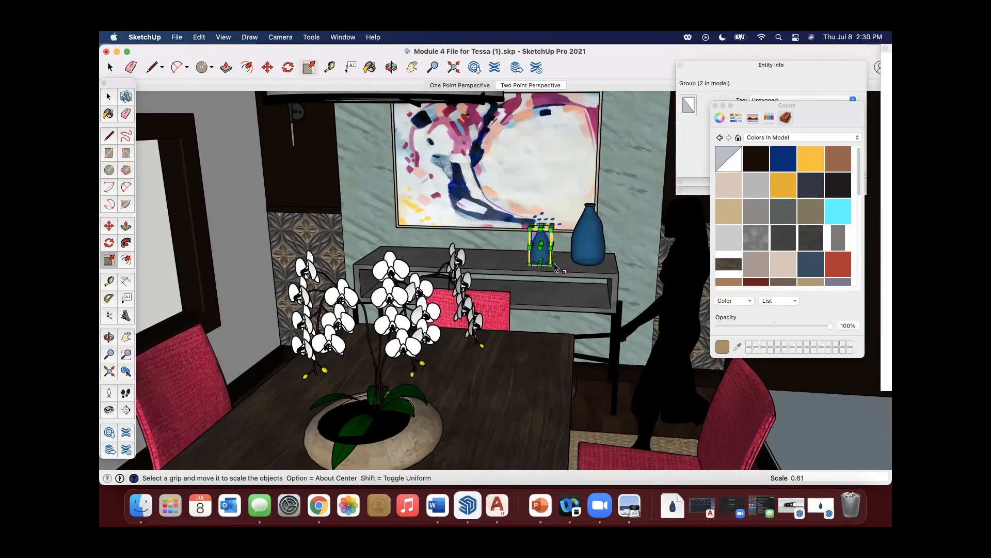
key("space")
key("super+shift+a")
Move the small vase about 4 15/16" along the console toward the large vase.
left_click(108, 226)
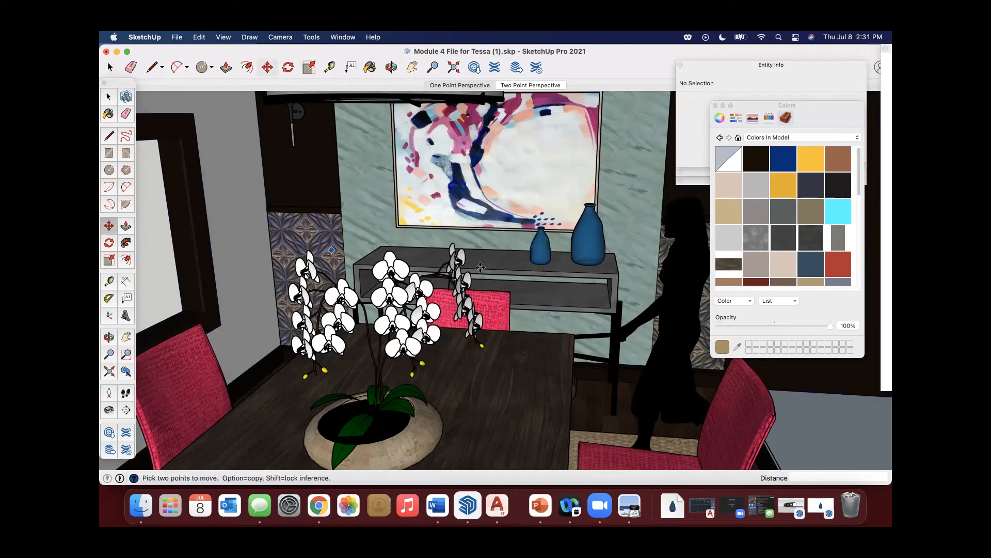
scroll(542, 242, "up", 2)
left_click(540, 250)
left_click(567, 253)
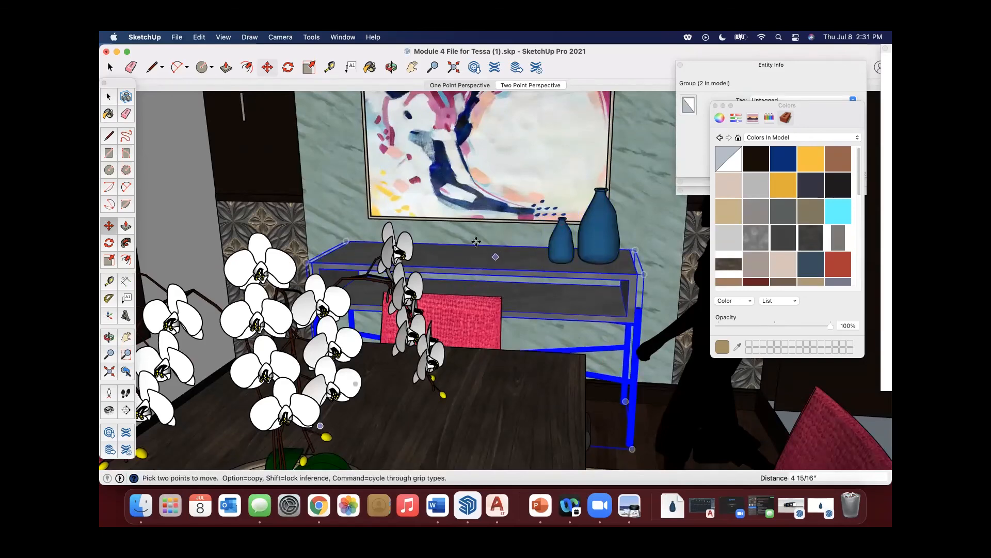
scroll(490, 267, "down", 3)
key("space")
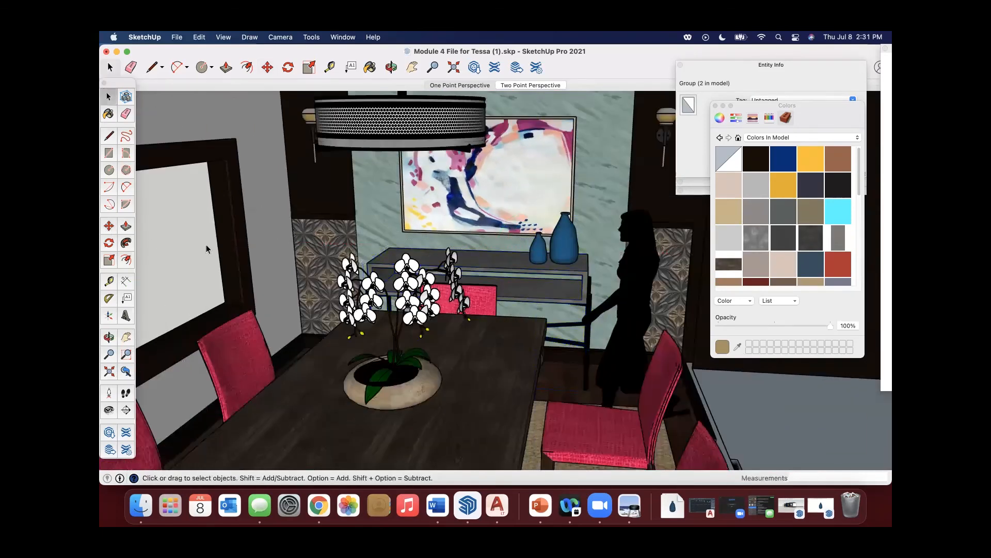
Examine the whole dining room with the two console vases from farther away and another angle.
scroll(546, 267, "down", 5)
middle_click_drag(567, 274, 393, 299)
scroll(388, 308, "down", 3)
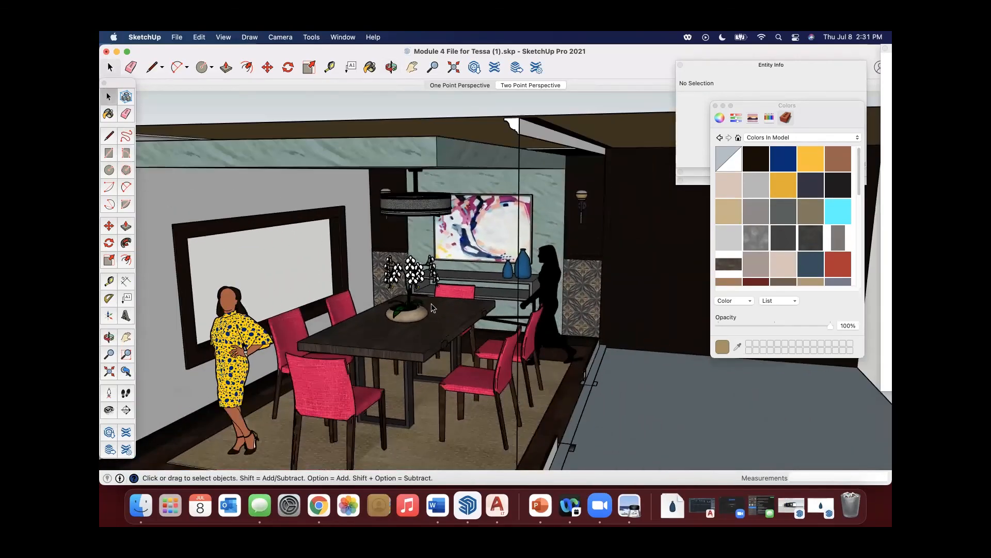
scroll(430, 307, "down", 3)
middle_click_drag(432, 306, 551, 303, "shift")
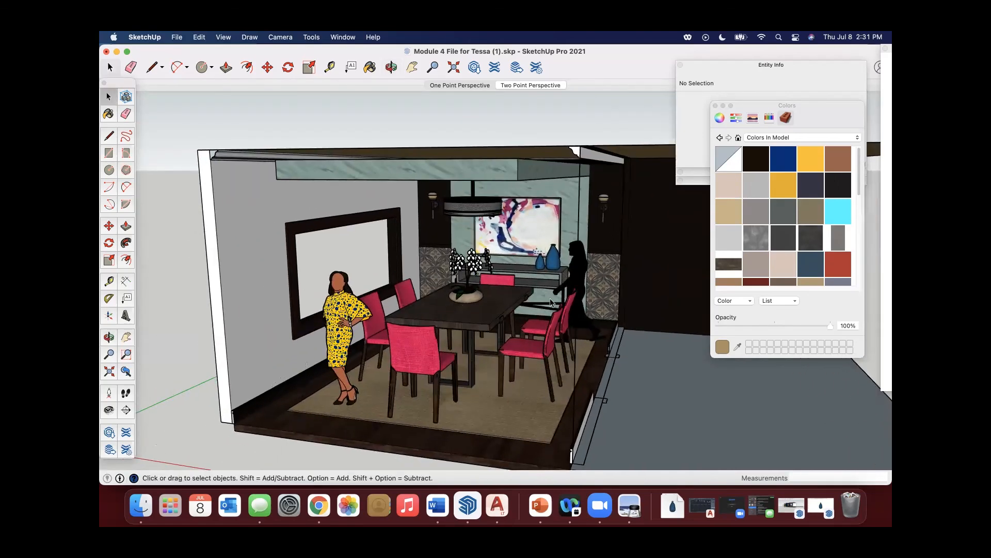